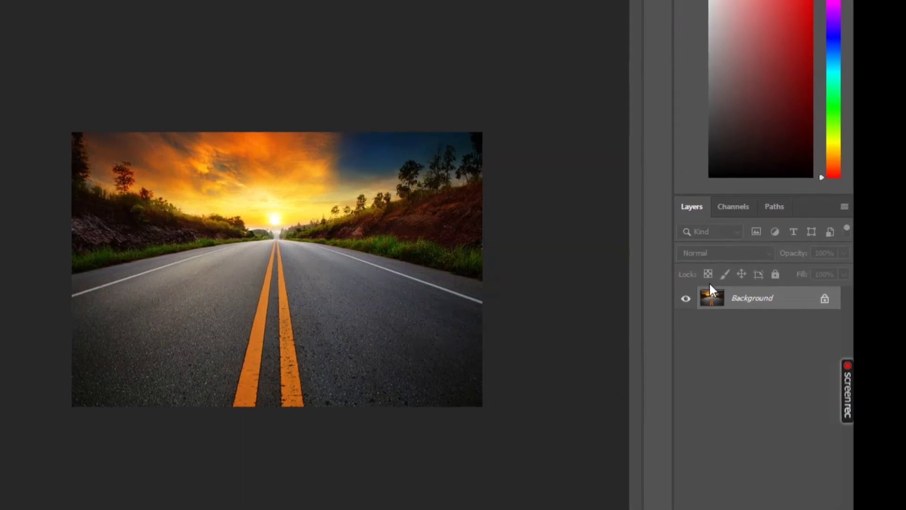
Duplicate the background layer and hide the original Background layer
key("ctrl+j")
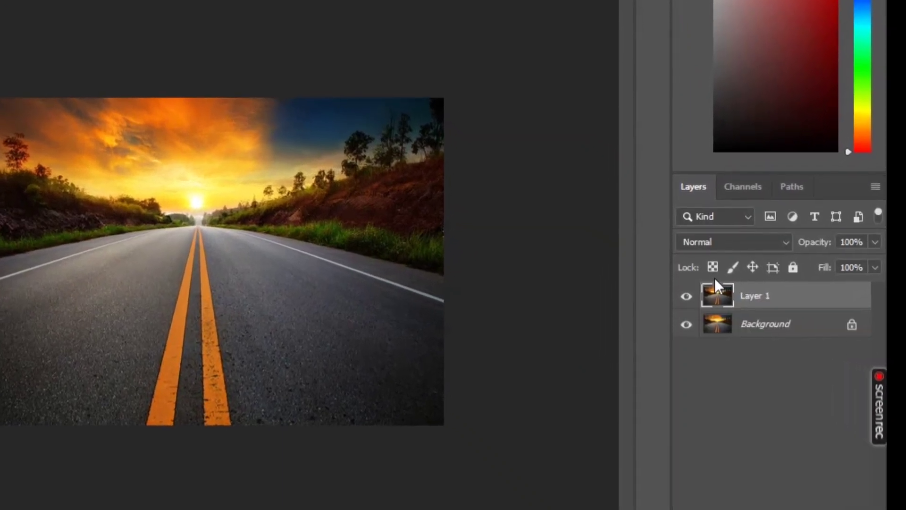
left_click(687, 326)
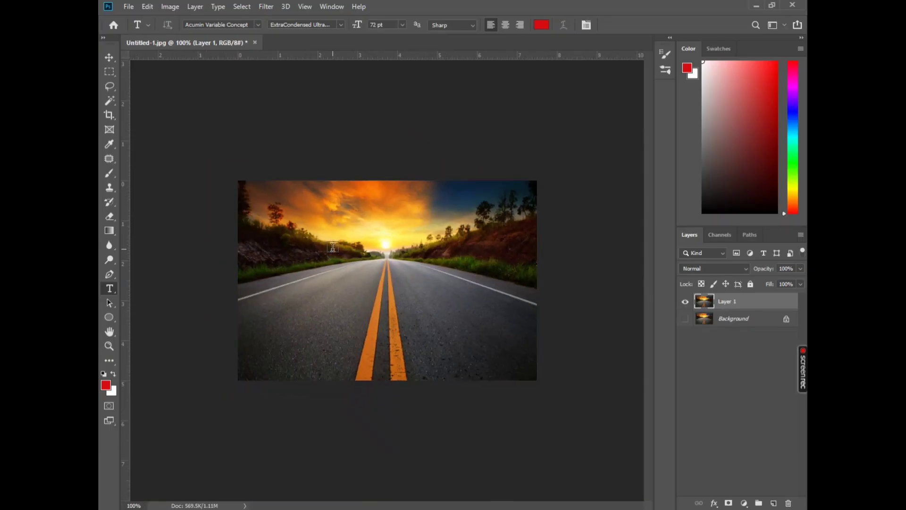
Set the text colour to white (ffffff)
scroll(387, 281, "up", 4)
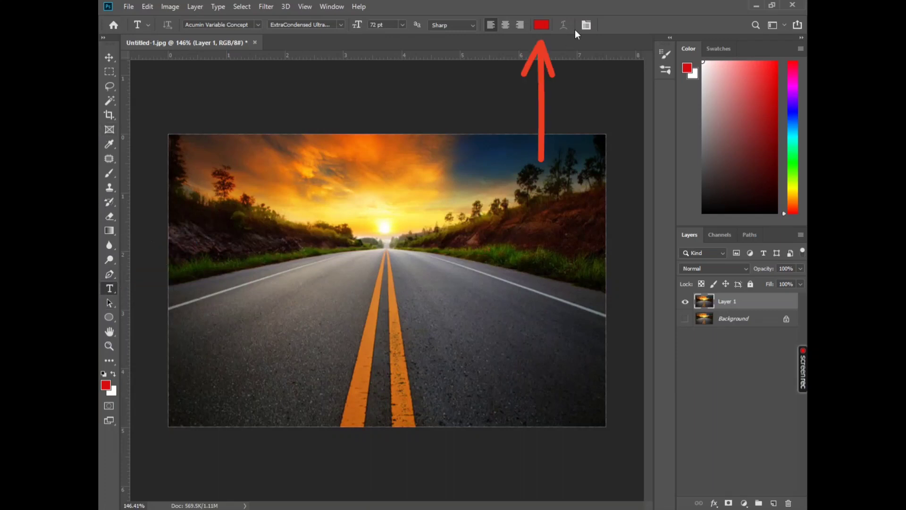
left_click(545, 25)
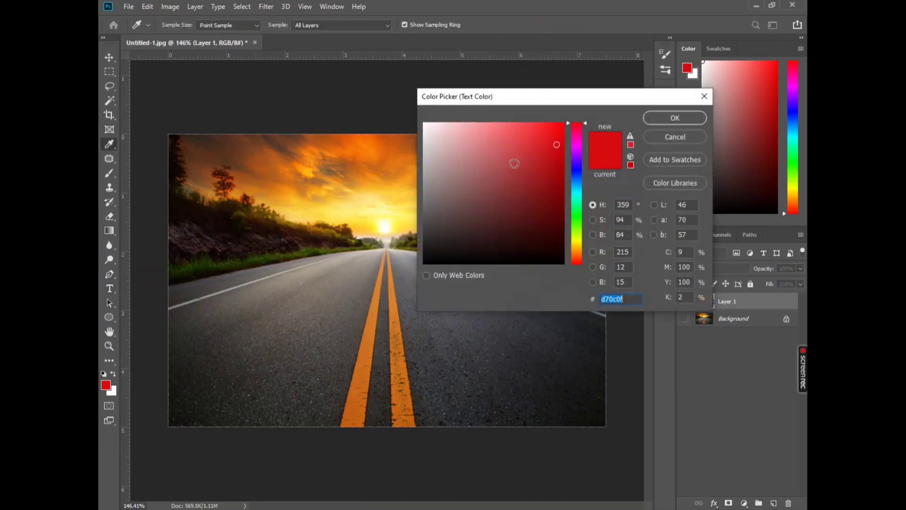
type("ffffff")
left_click(673, 116)
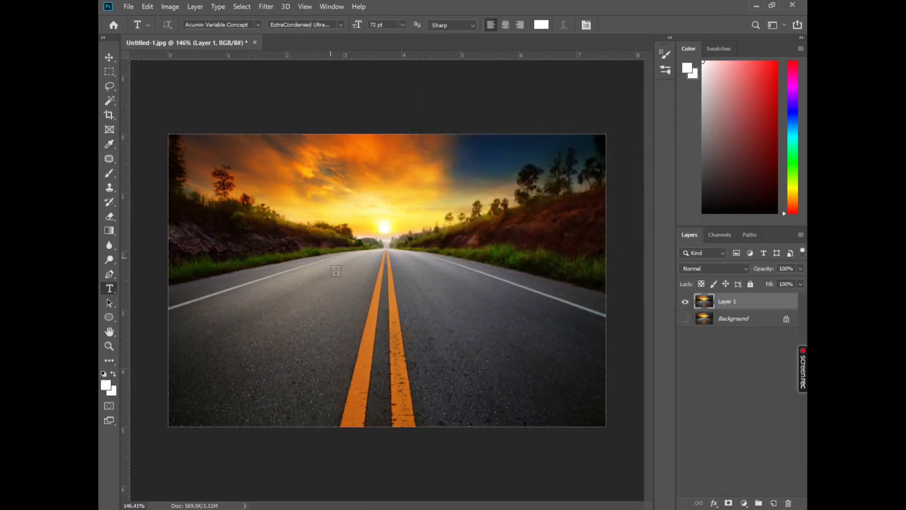
Add the text "LIGHT" in 72 pt Acumin Variable Concept over the road's vanishing point and commit it
left_click(329, 265)
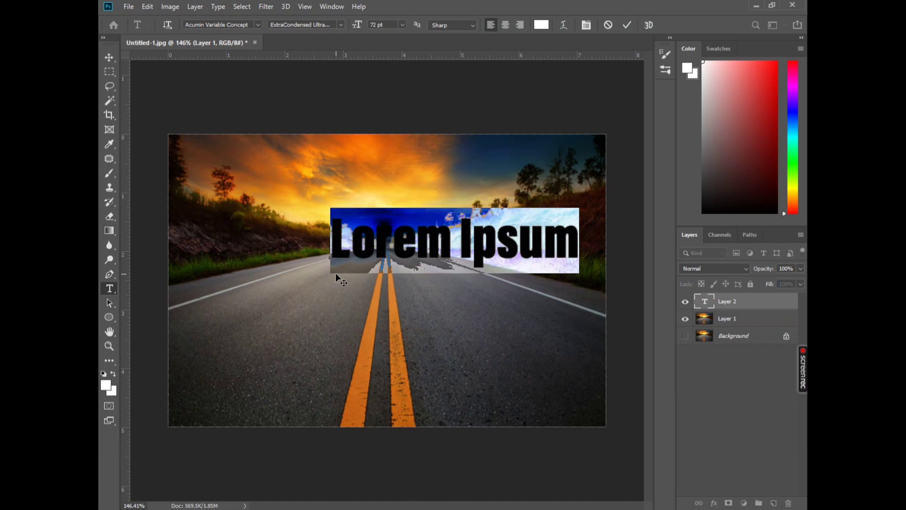
key("BackSpace")
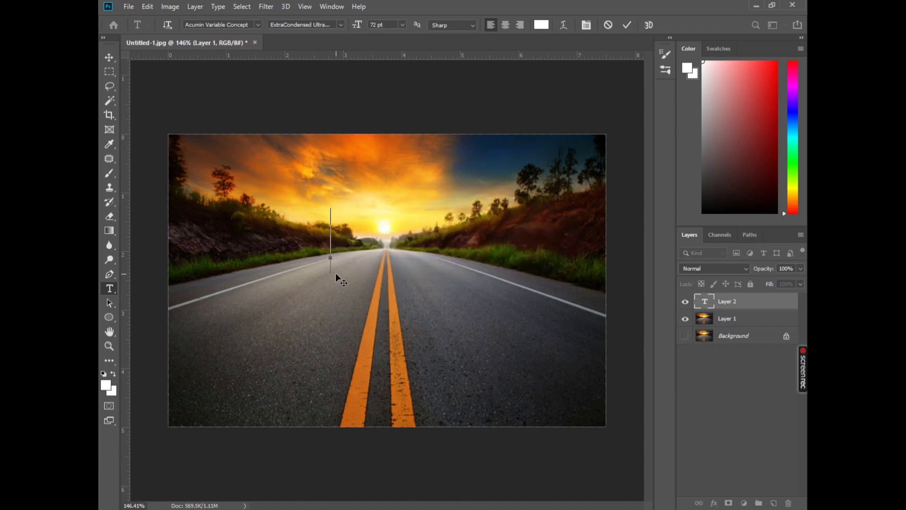
type("LI")
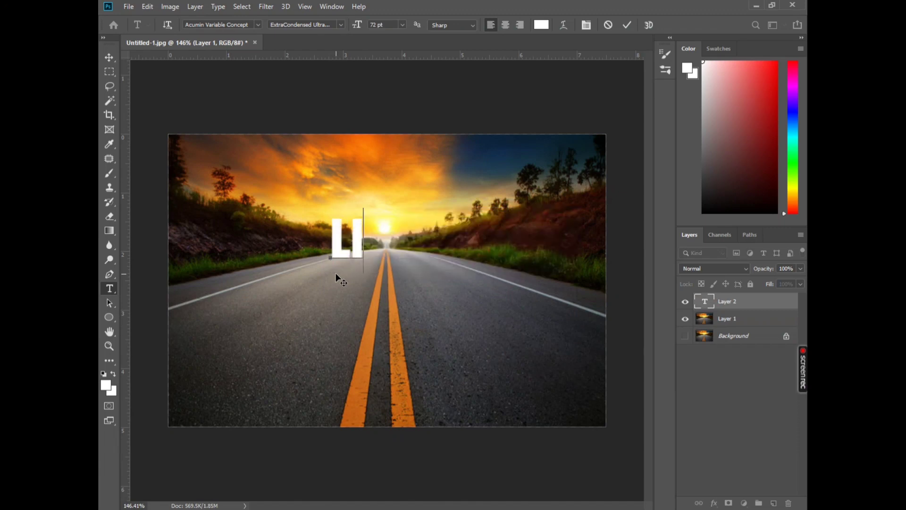
type("GHT")
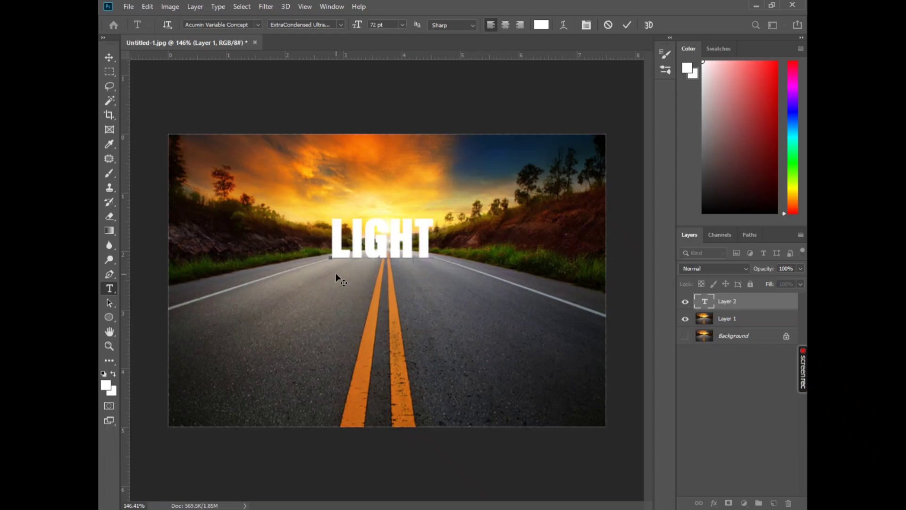
scroll(396, 251, "up", 7)
scroll(396, 251, "down", 1)
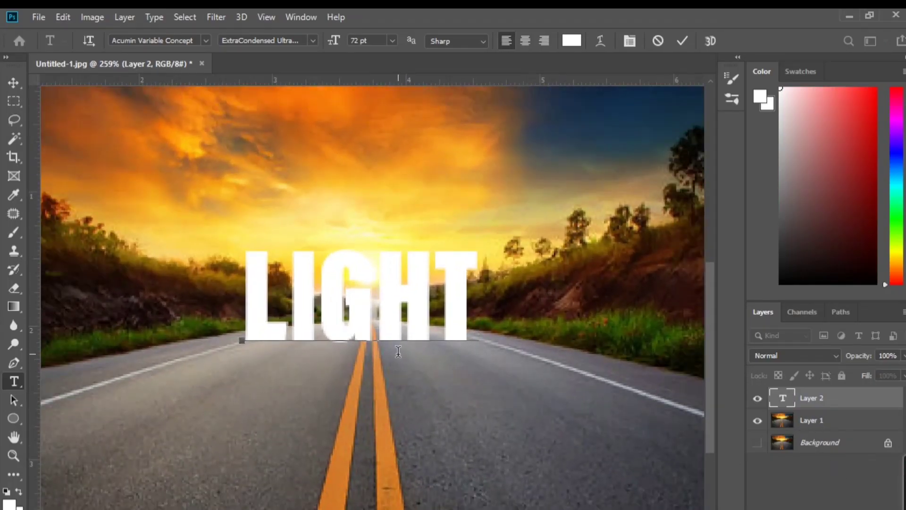
left_click(13, 83)
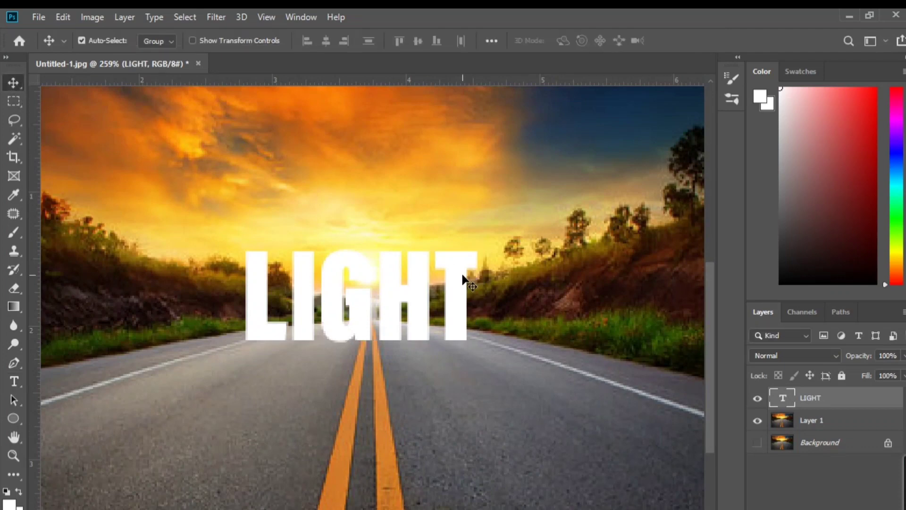
Enlarge the LIGHT text with Free Transform and position it centrally across the horizon, just over the start of the road
key("ctrl")
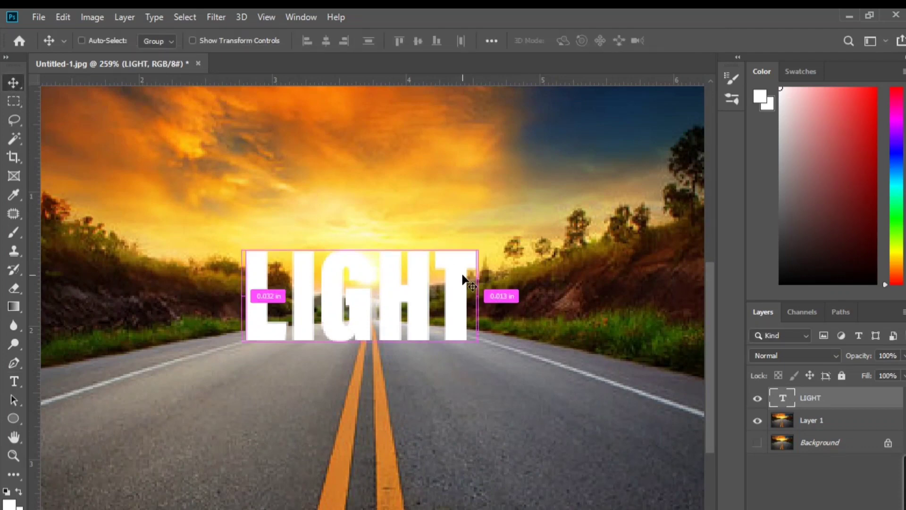
key("ctrl+t")
left_click_drag(478, 376, 510, 422)
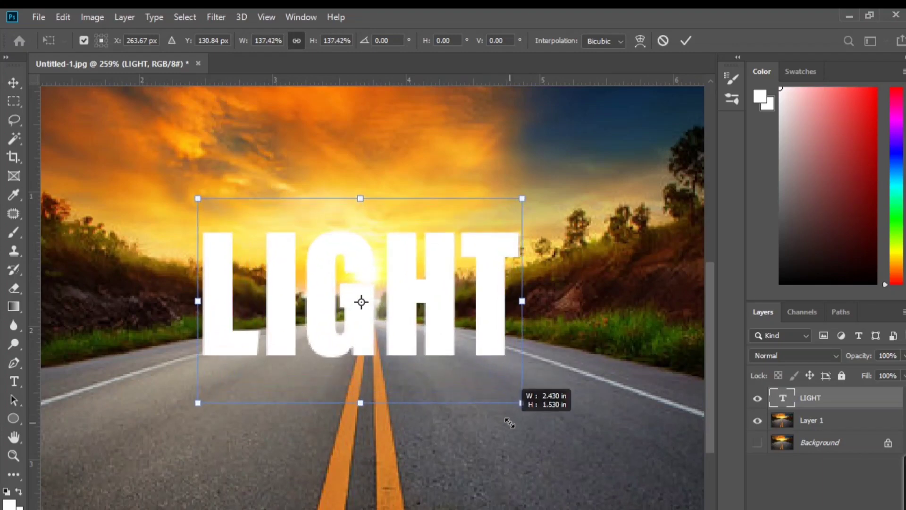
scroll(510, 423, "down", 3)
left_click_drag(436, 354, 436, 338)
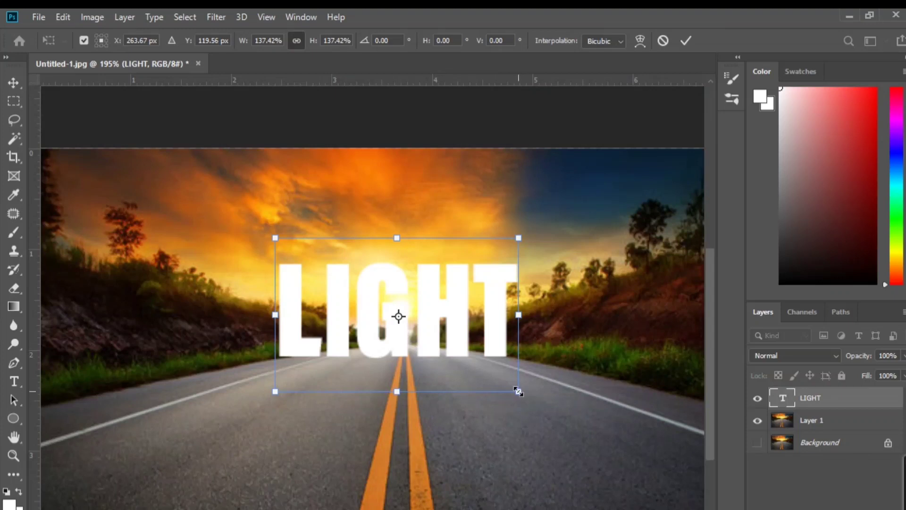
left_click_drag(518, 391, 547, 409)
left_click_drag(471, 327, 472, 353)
key("Return")
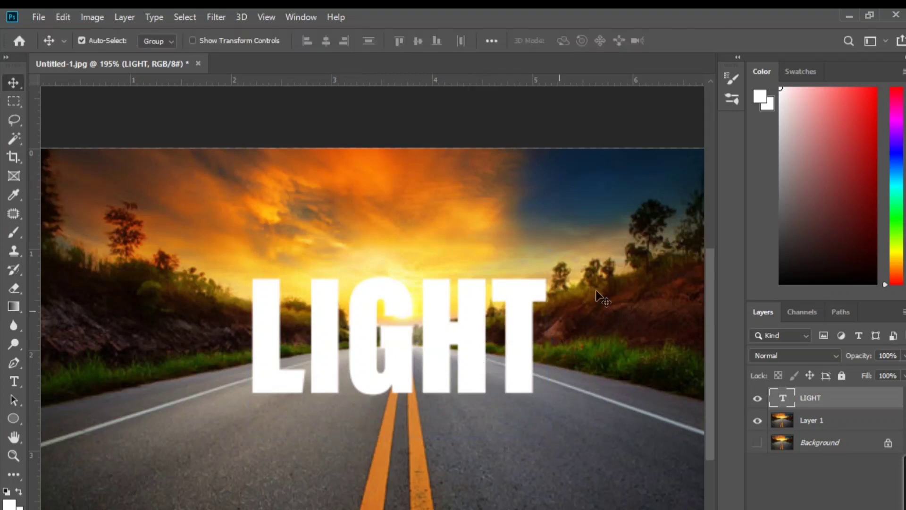
Move the LIGHT text layer below Layer 1, and show the Background instead of Layer 1 behind the text
left_click_drag(811, 392, 830, 430)
left_click(757, 398)
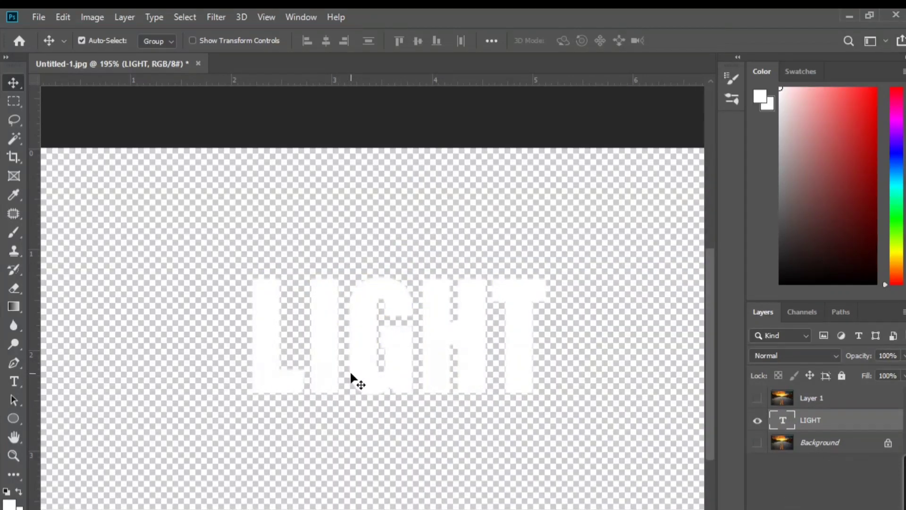
left_click(755, 400)
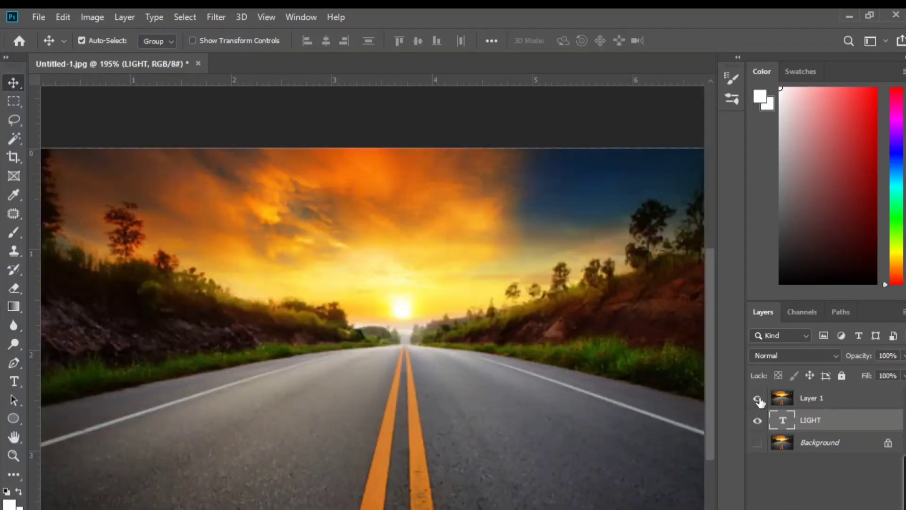
left_click(758, 398)
left_click(758, 442)
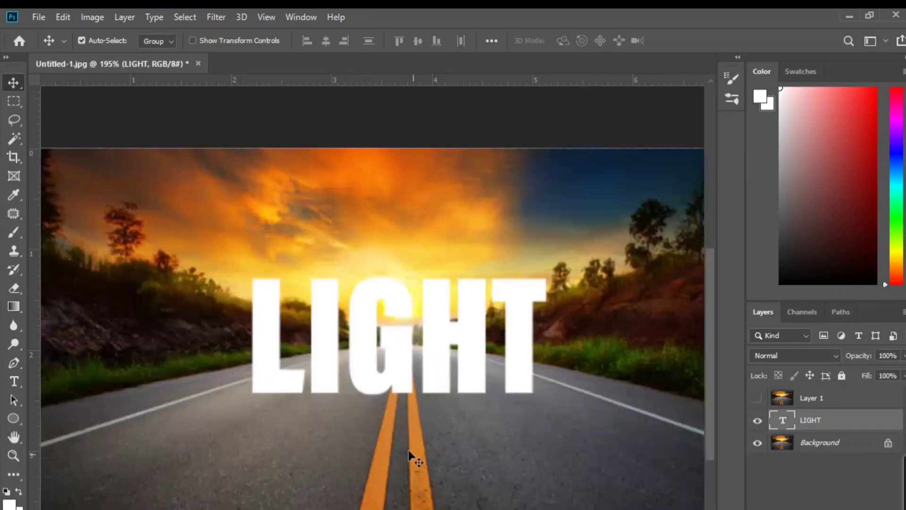
Duplicate the LIGHT text layer
scroll(402, 418, "down", 2)
scroll(401, 418, "down", 1)
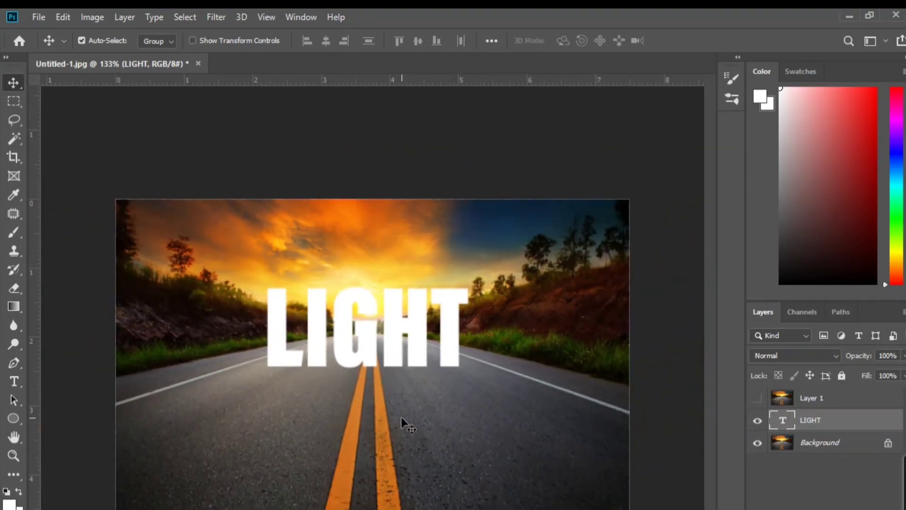
key("ctrl+j")
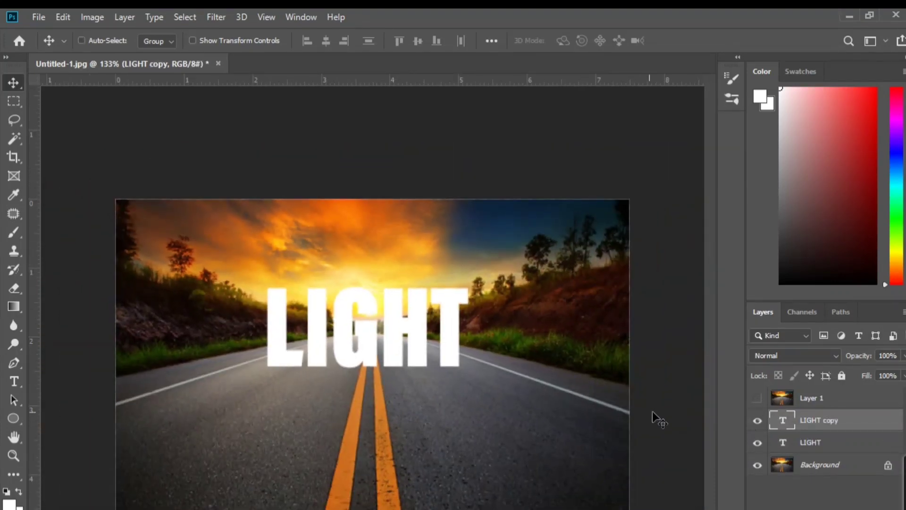
right_click(821, 419)
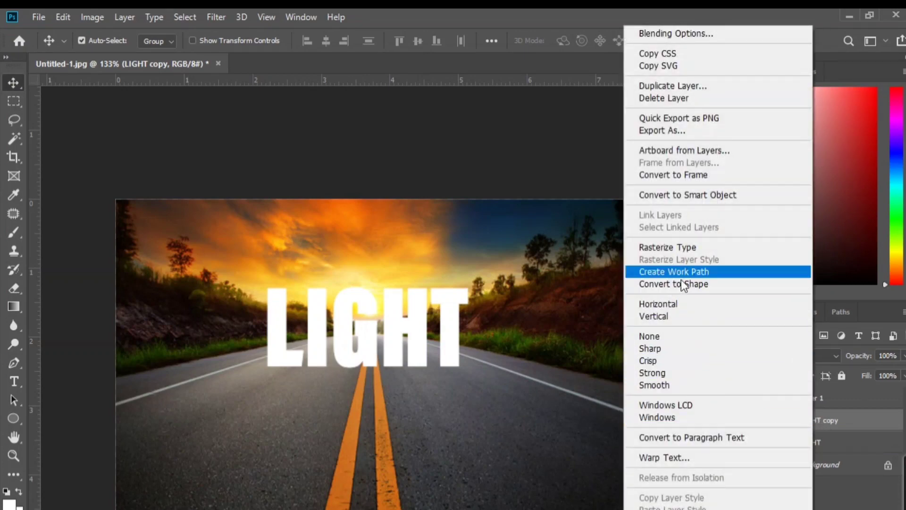
key("Escape")
left_click(782, 421, "ctrl")
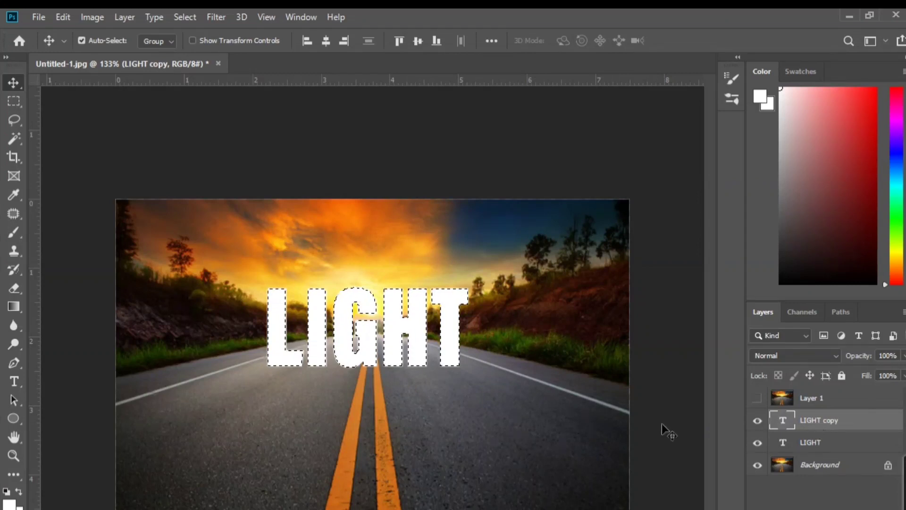
key("ctrl+d")
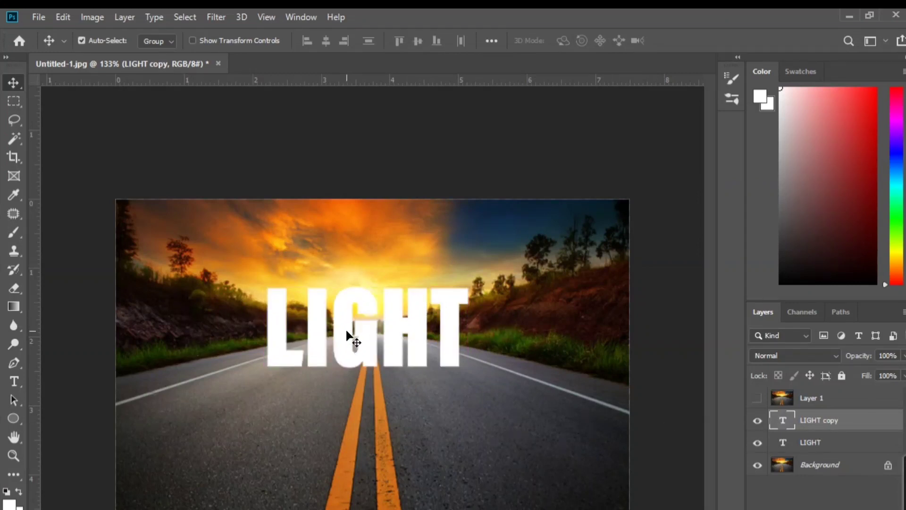
right_click(345, 336)
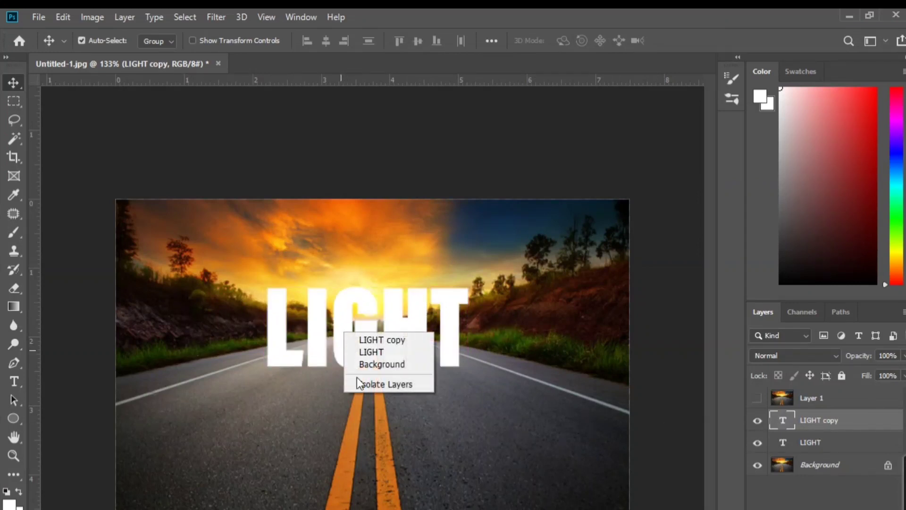
left_click(338, 322)
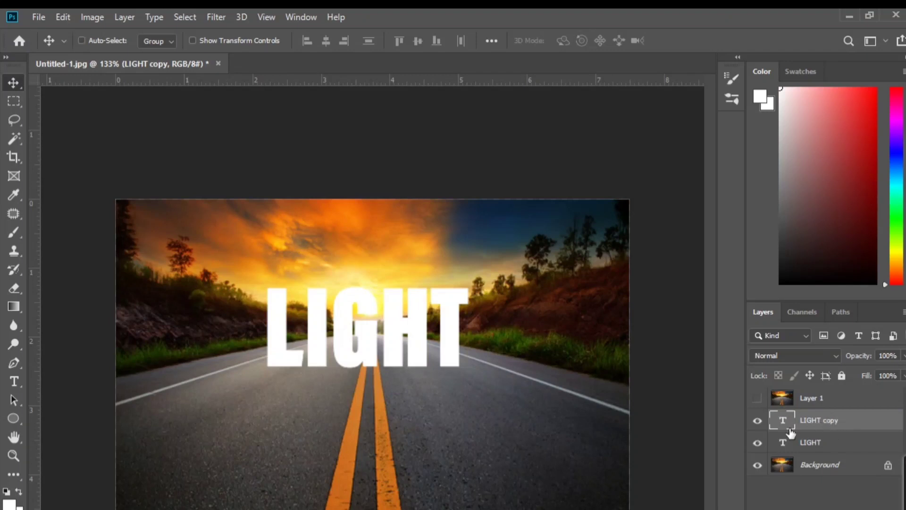
Flip the LIGHT copy vertically with Free Transform and move it beneath the original text as a mirrored reflection
key("ctrl+t")
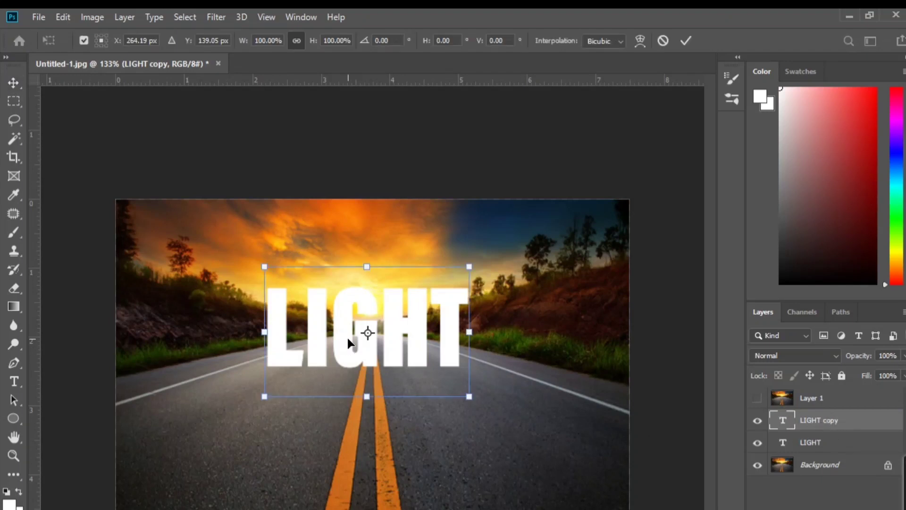
right_click(347, 336)
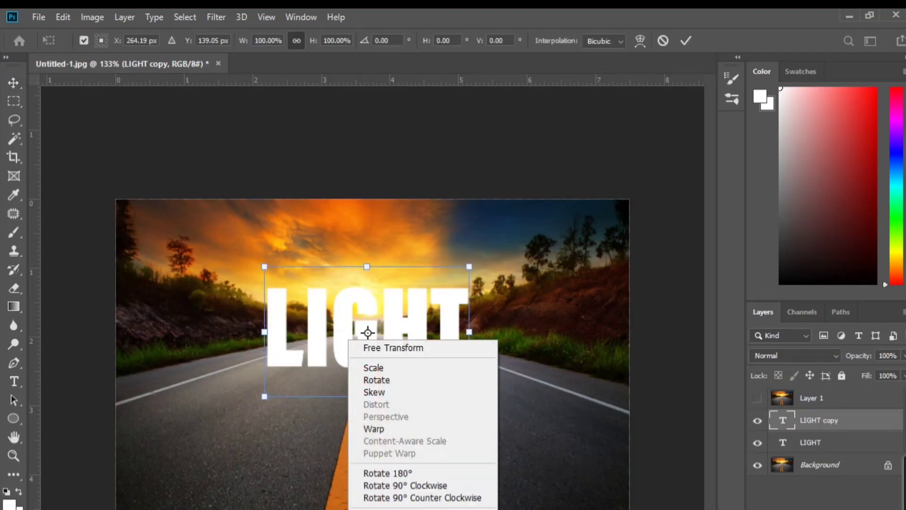
left_click(396, 509)
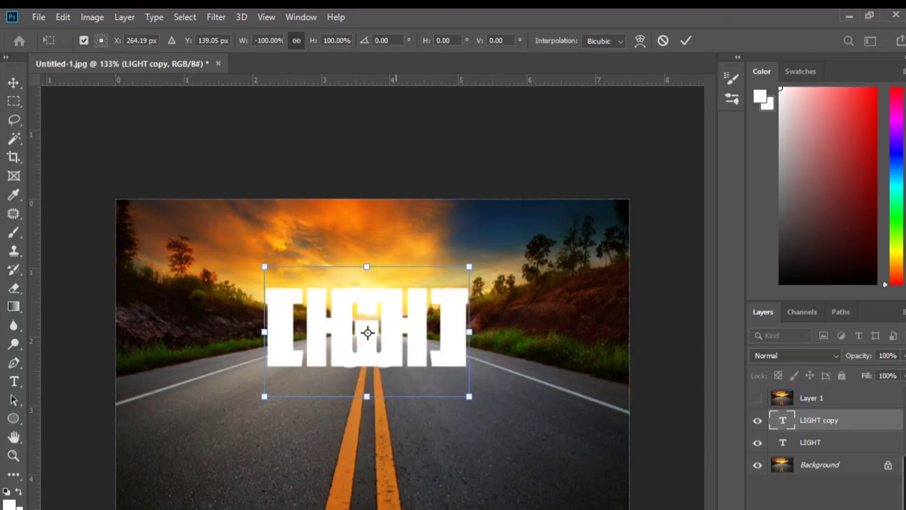
right_click(357, 306)
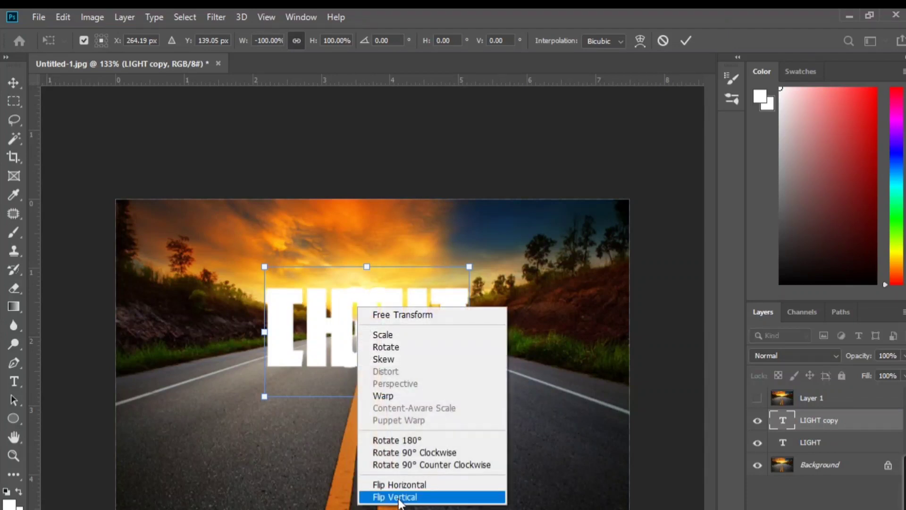
left_click(399, 497)
left_click_drag(400, 318, 397, 386)
right_click(395, 403)
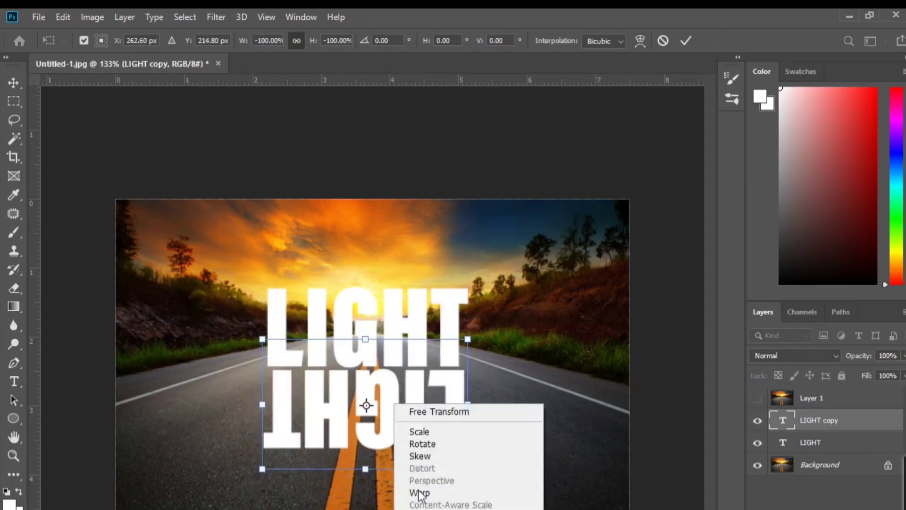
left_click(430, 509)
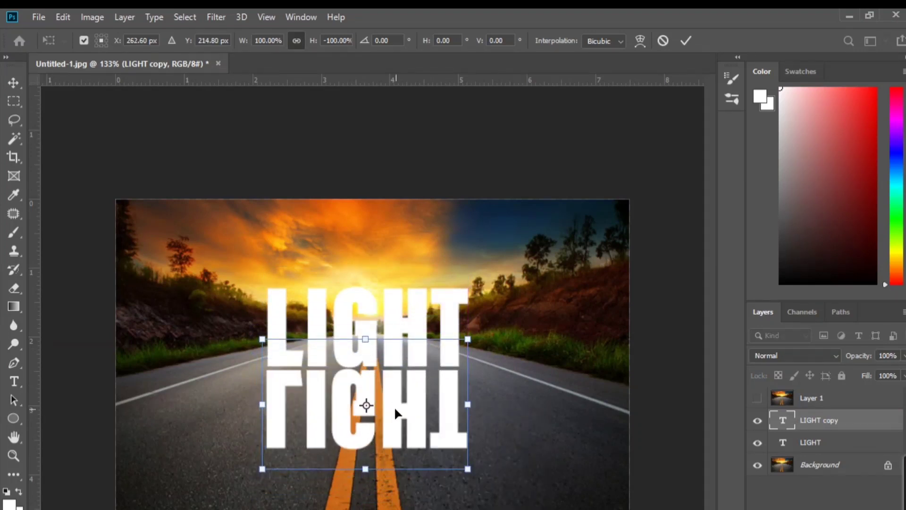
Nudge the flipped copy slightly right and up until it meets the base of the original text, and apply the transform
key("Right")
key("Up")
key("Up")
key("Up")
key("Up")
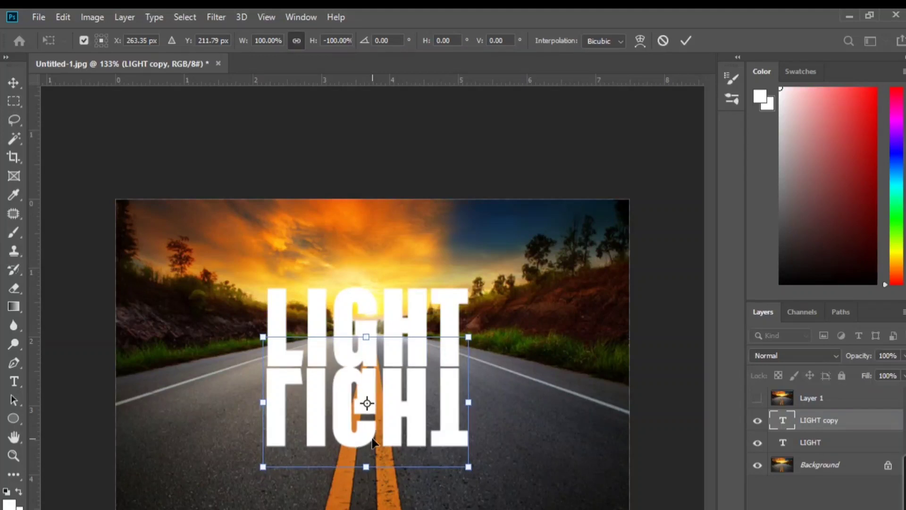
key("Right")
key("Return")
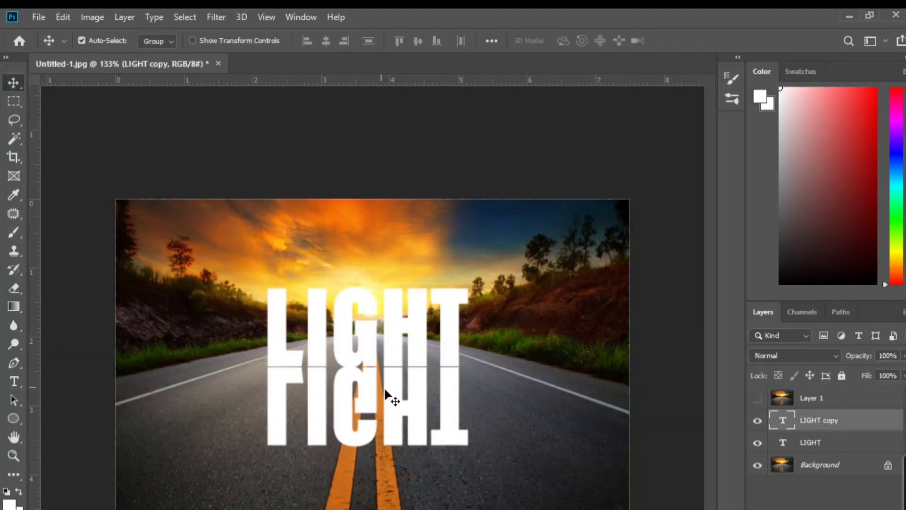
left_click(782, 420, "ctrl")
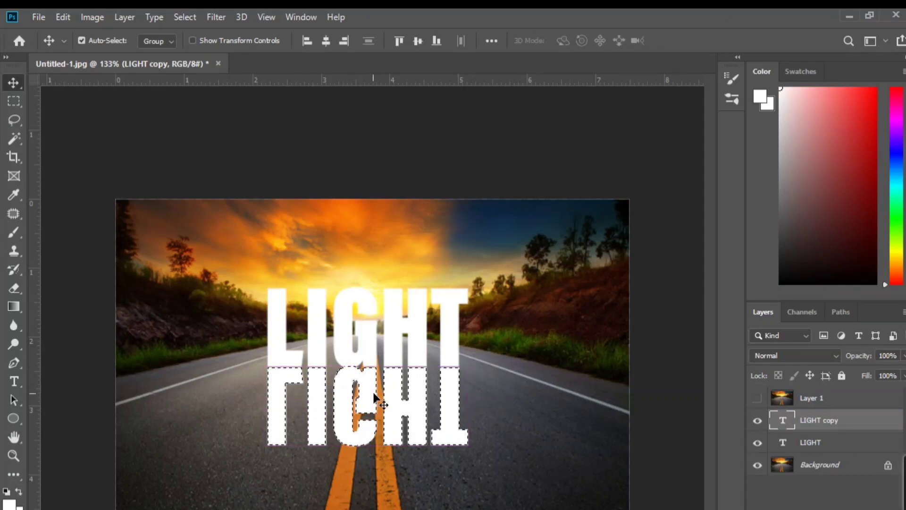
key("ctrl+d")
key("ctrl+t")
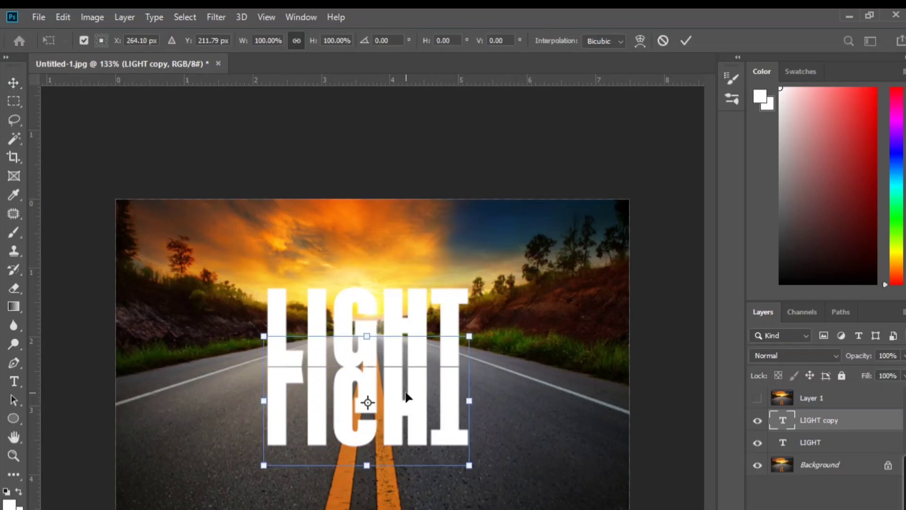
right_click(407, 395)
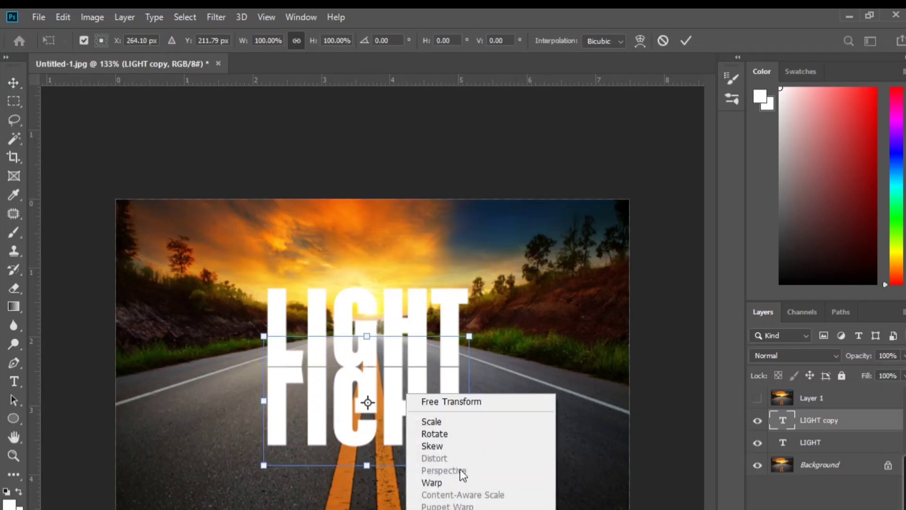
left_click(821, 421)
left_click(808, 421)
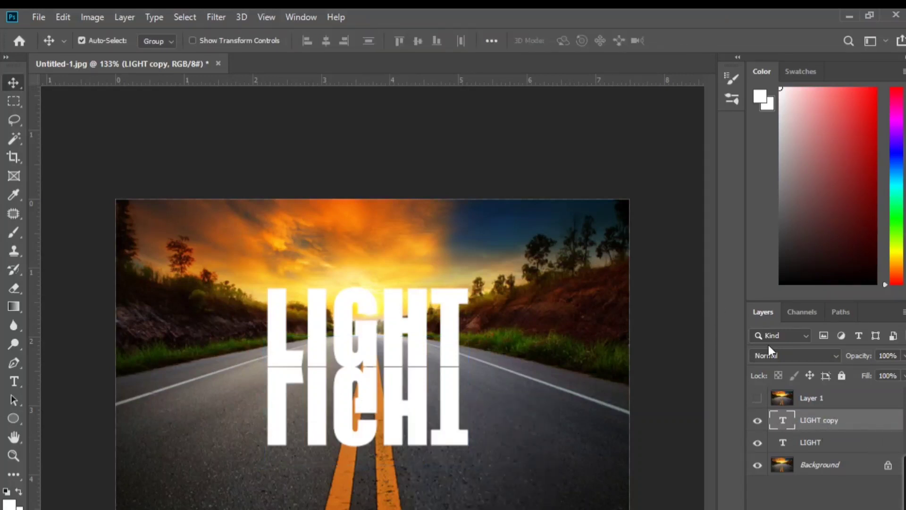
Convert the LIGHT copy to a smart object and flare its bottom edge across the road with a Perspective transform, about 256% wide
right_click(820, 419)
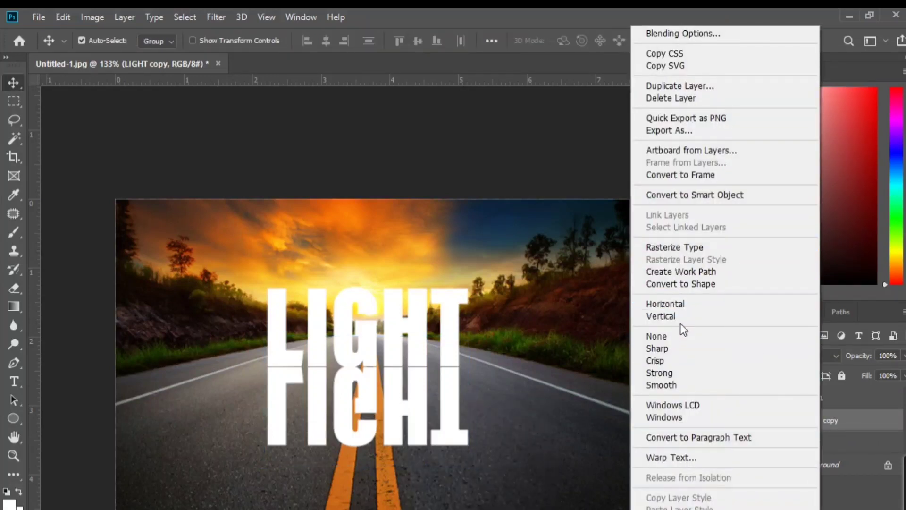
left_click(671, 196)
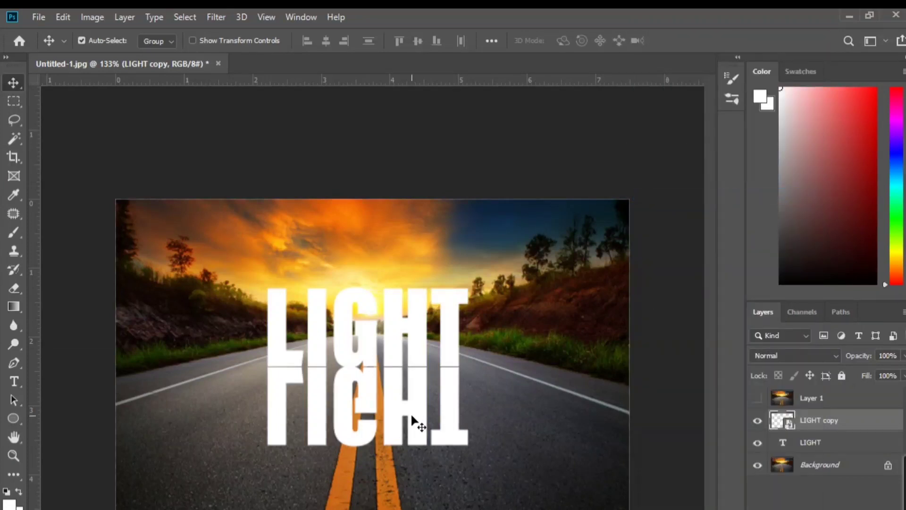
key("ctrl+t")
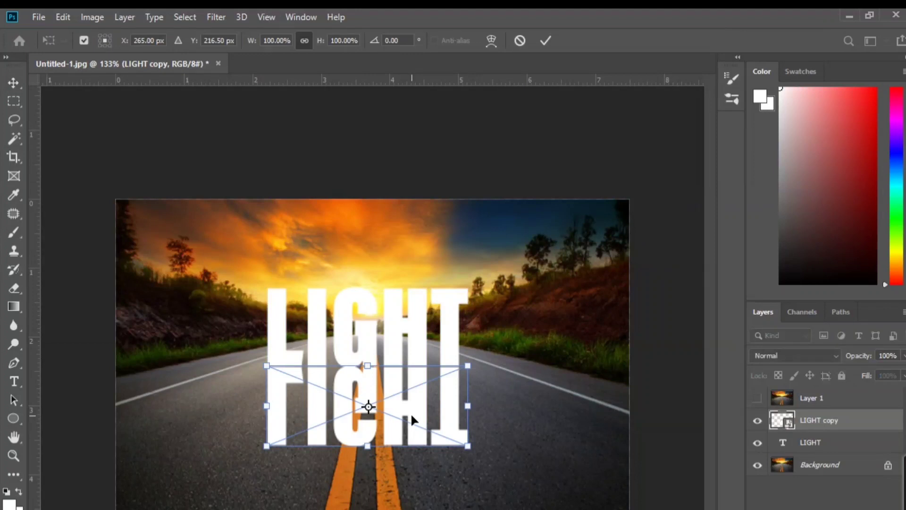
right_click(411, 416)
left_click(446, 492)
left_click_drag(468, 445, 625, 508)
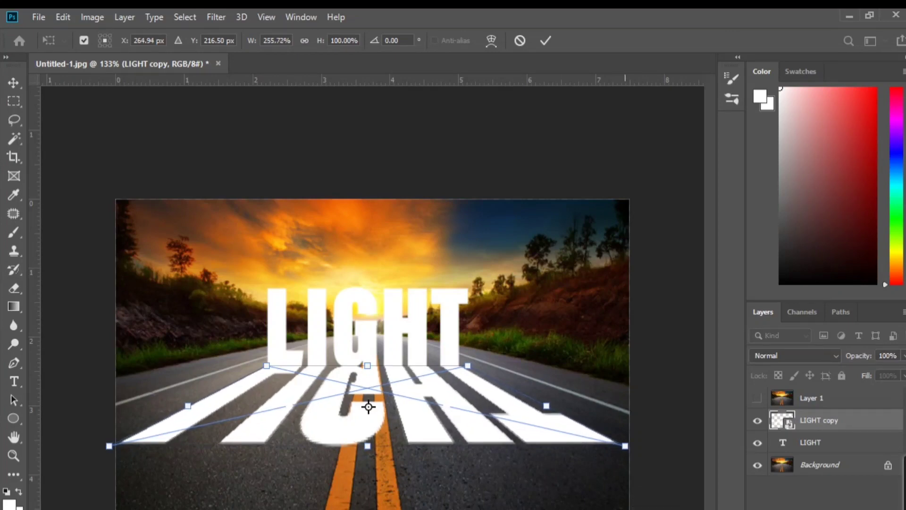
key("Return")
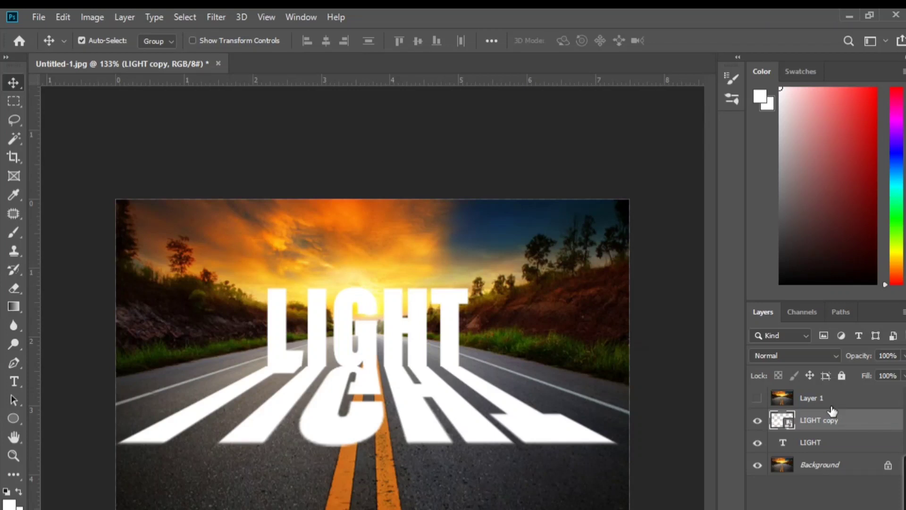
Scale the mirrored LIGHT copy down vertically with Free Transform so it lies shorter on the road, keeping it against the original text's base
key("ctrl+t")
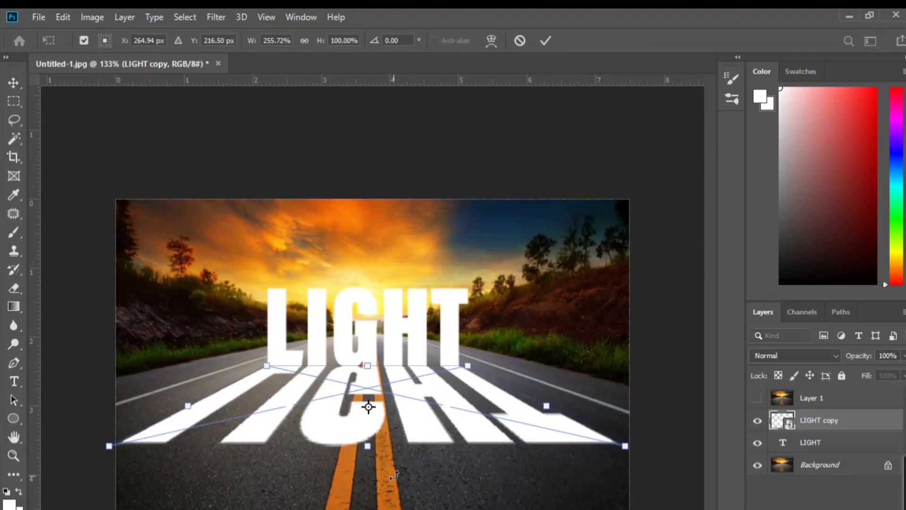
left_click_drag(367, 445, 368, 442)
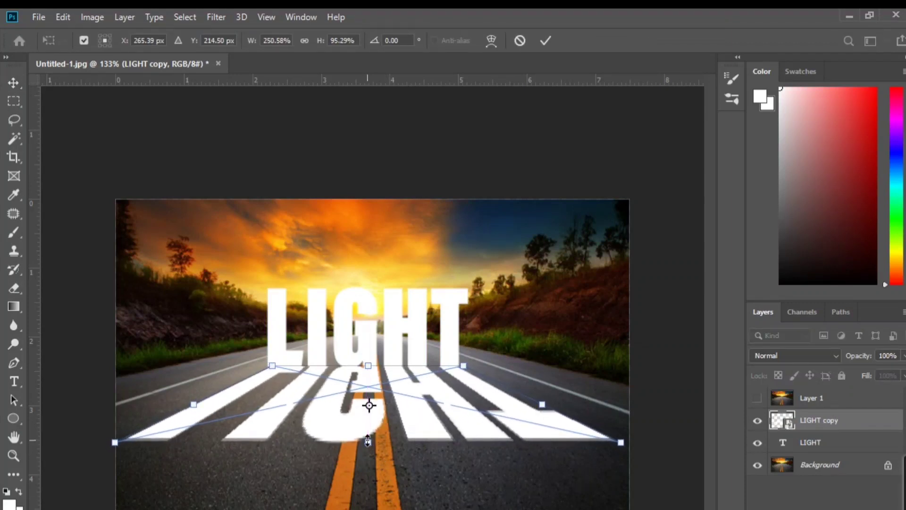
key("Left")
key("Down")
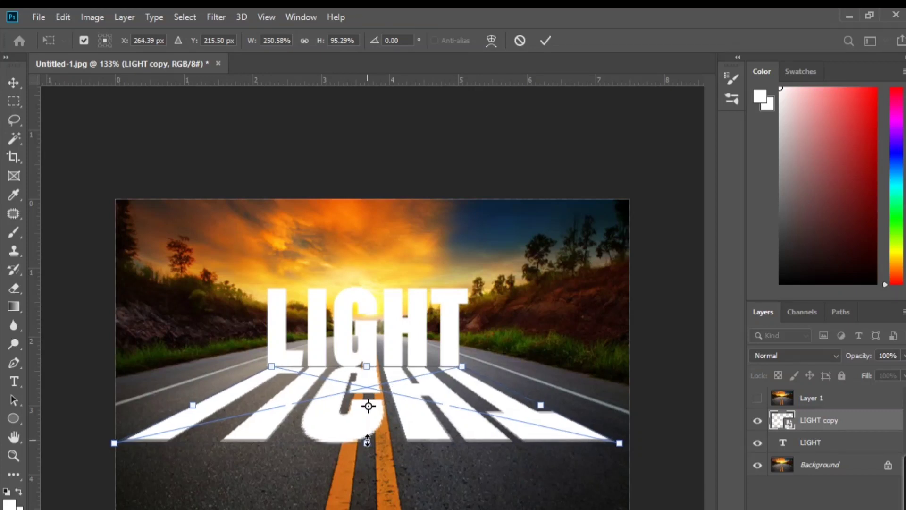
left_click_drag(367, 446, 367, 417)
key("Return")
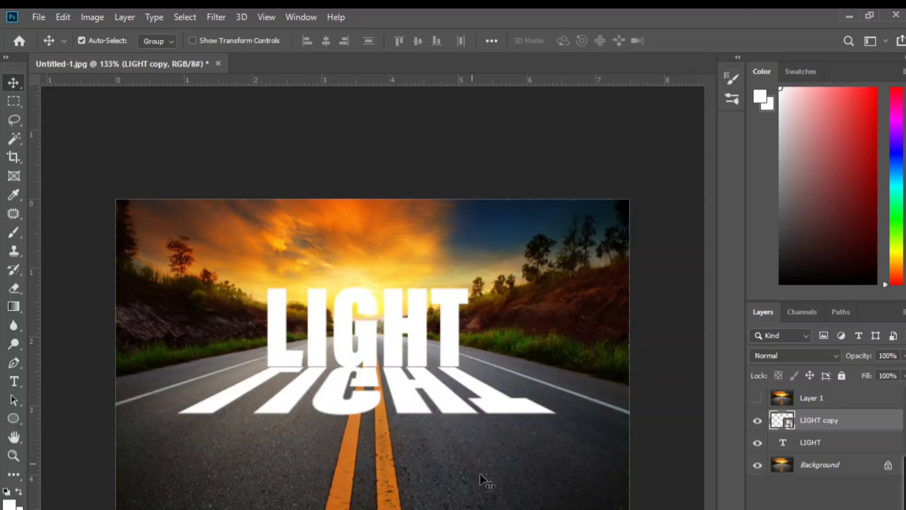
Add a Hue/Saturation adjustment layer with saturation -43 and place it directly above the Background, below the LIGHT text
left_click(832, 445)
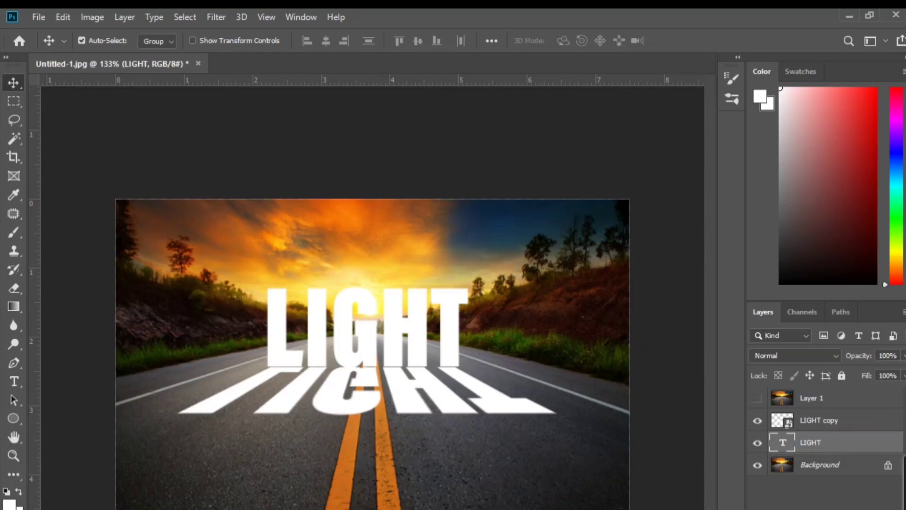
left_click(839, 509)
left_click(819, 509)
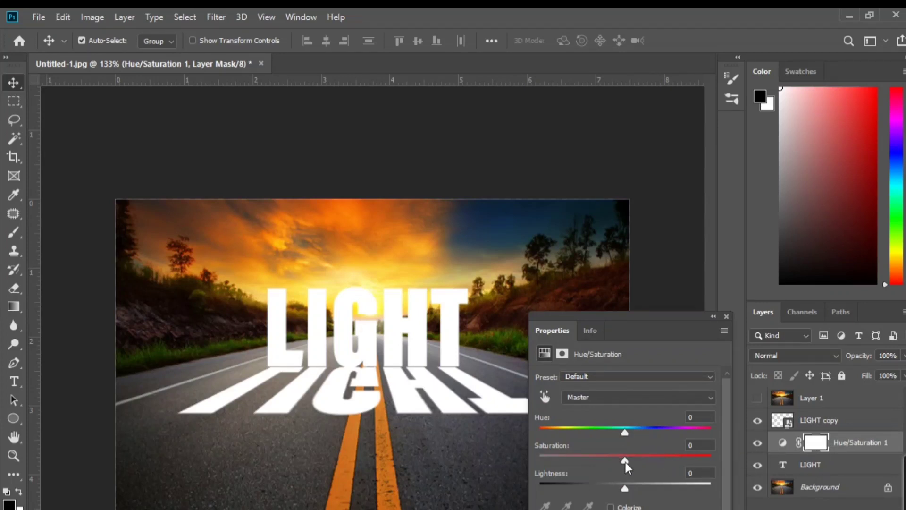
left_click_drag(625, 461, 588, 459)
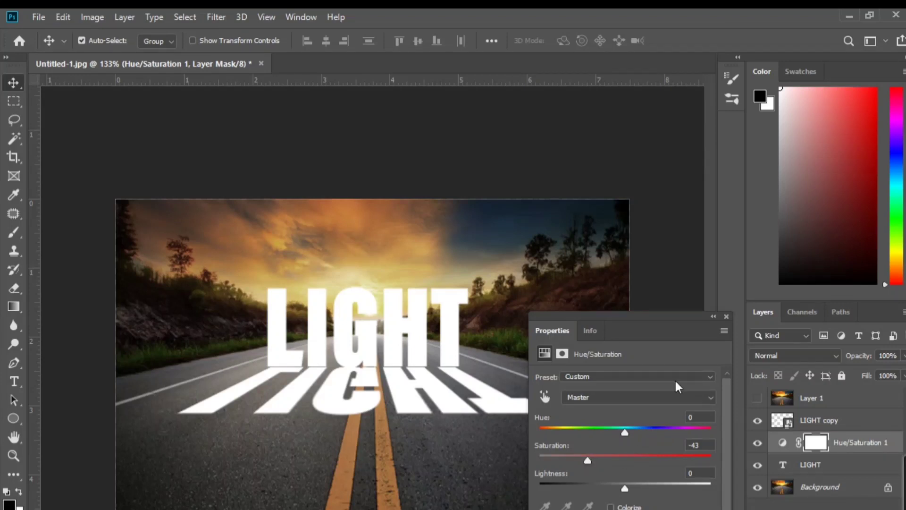
left_click(727, 315)
left_click_drag(865, 448, 832, 491)
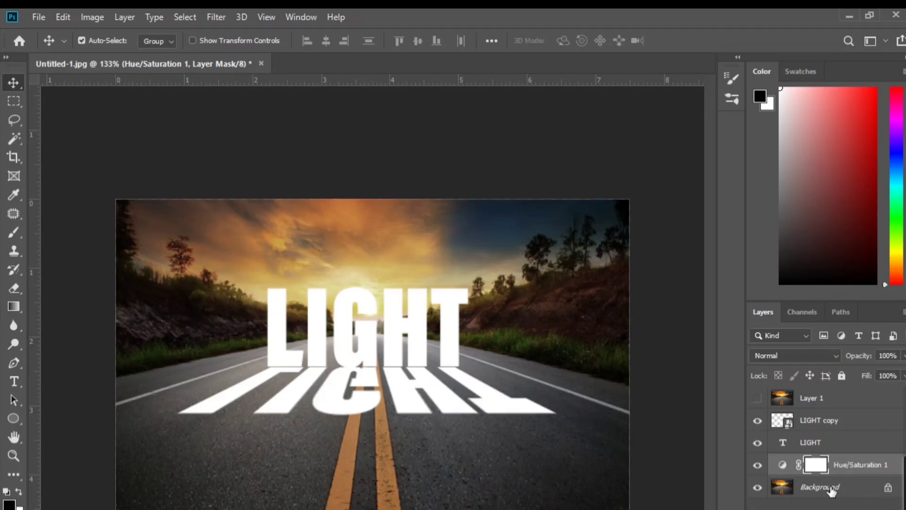
Add an Exposure adjustment layer above Hue/Saturation with exposure set to -2.00, and make Layer 1 visible
left_click(835, 509)
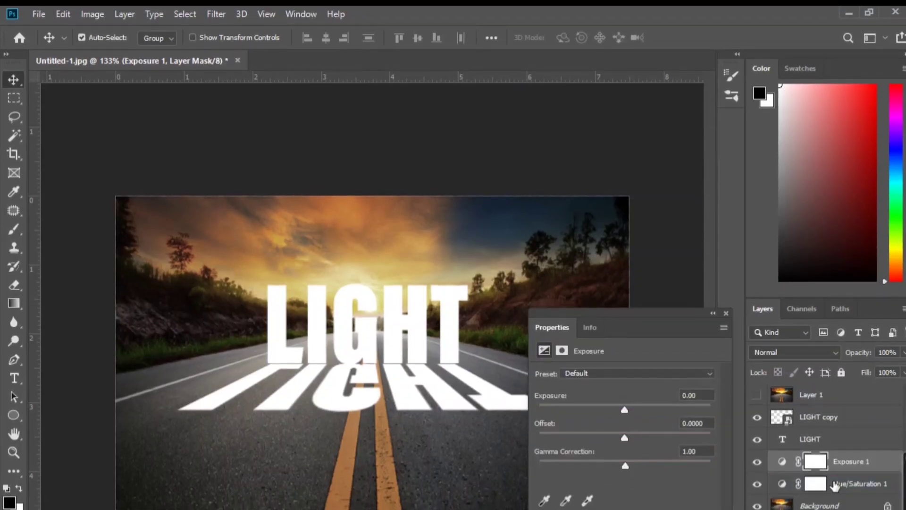
left_click_drag(623, 409, 598, 400)
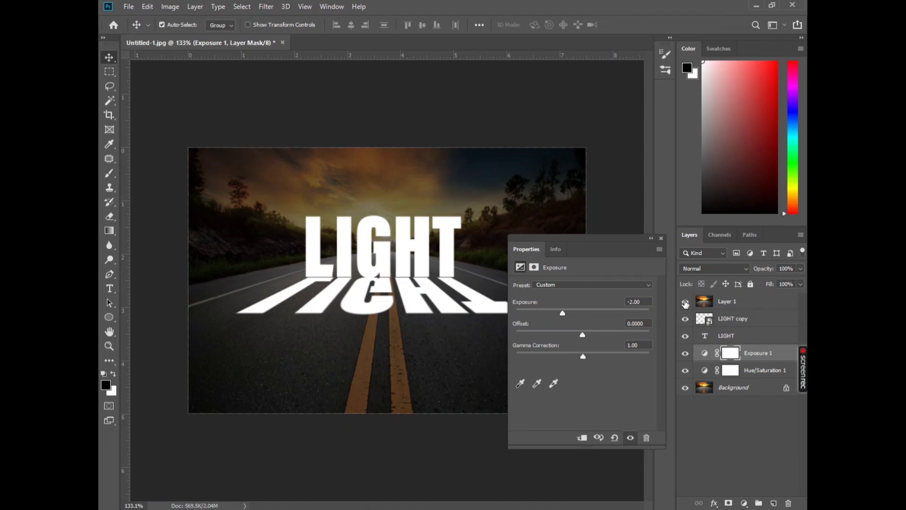
left_click(685, 302)
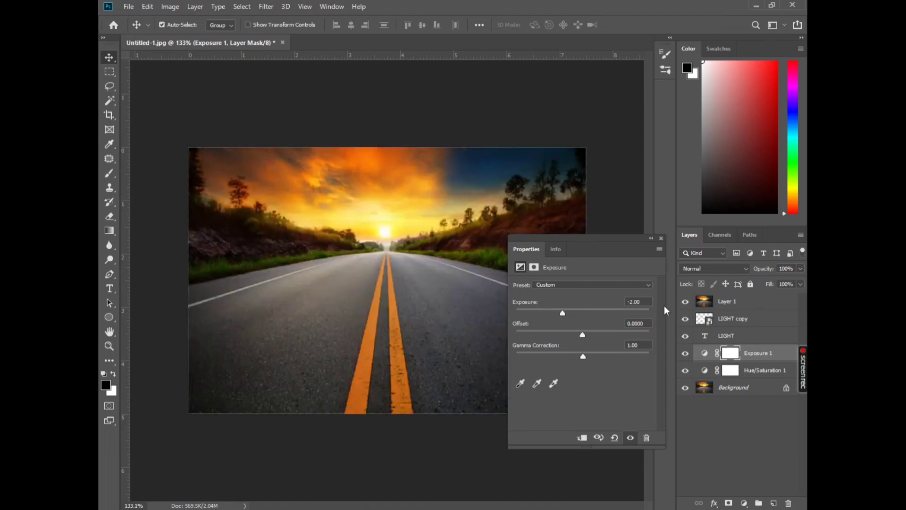
left_click(235, 8)
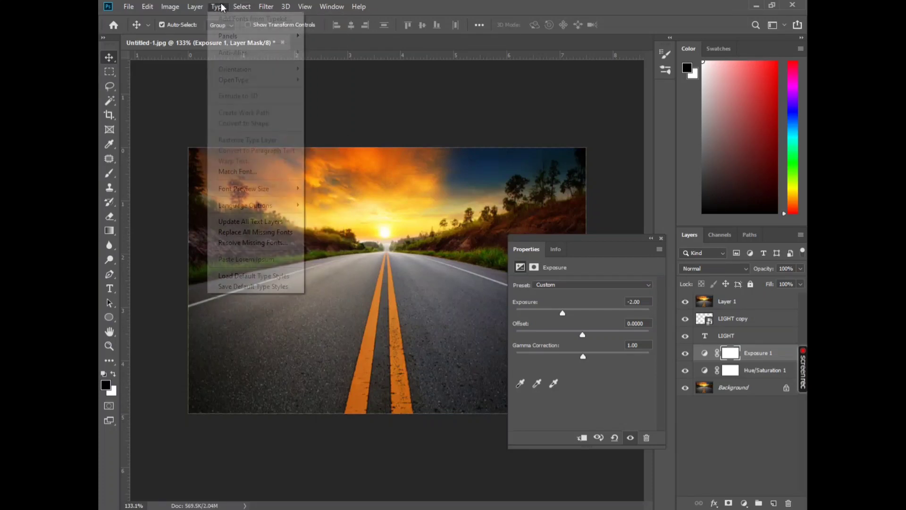
mouse_move(219, 7)
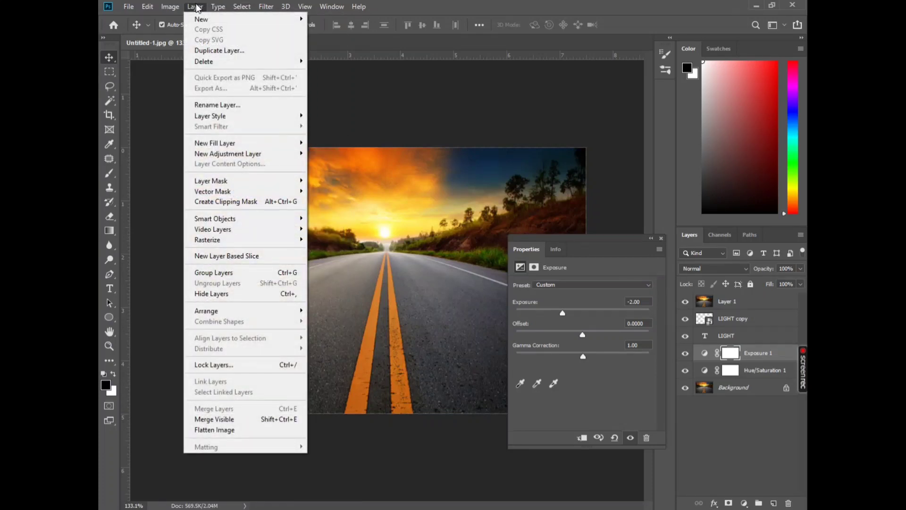
left_click(236, 202)
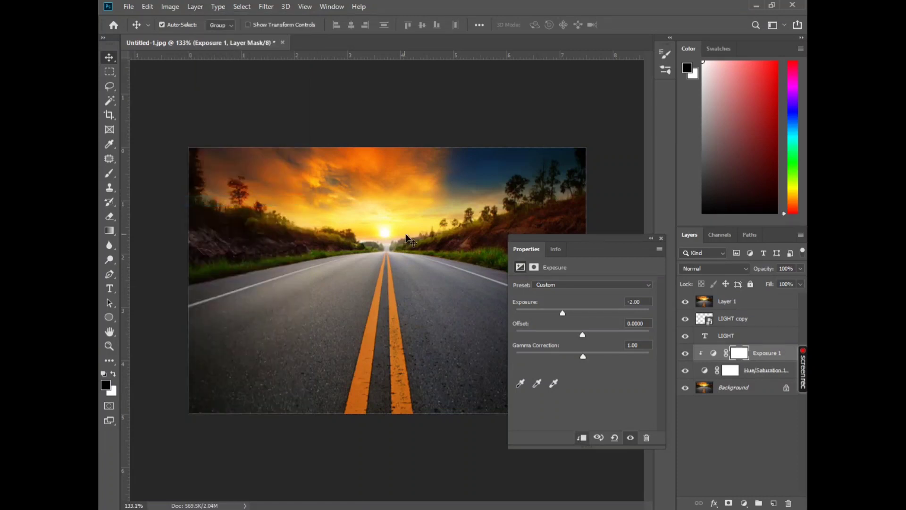
key("ctrl+alt+g")
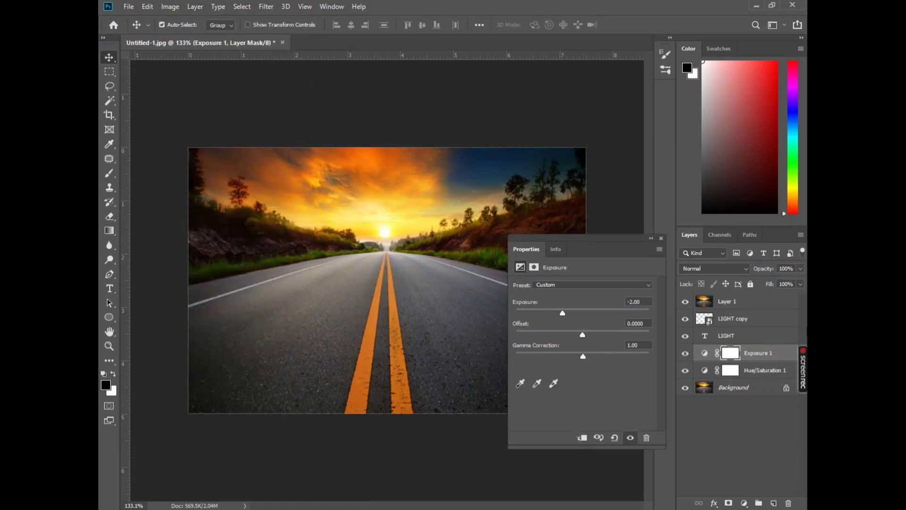
Clip Layer 1 to the LIGHT copy layer with a clipping mask and close the layer properties
left_click(737, 307)
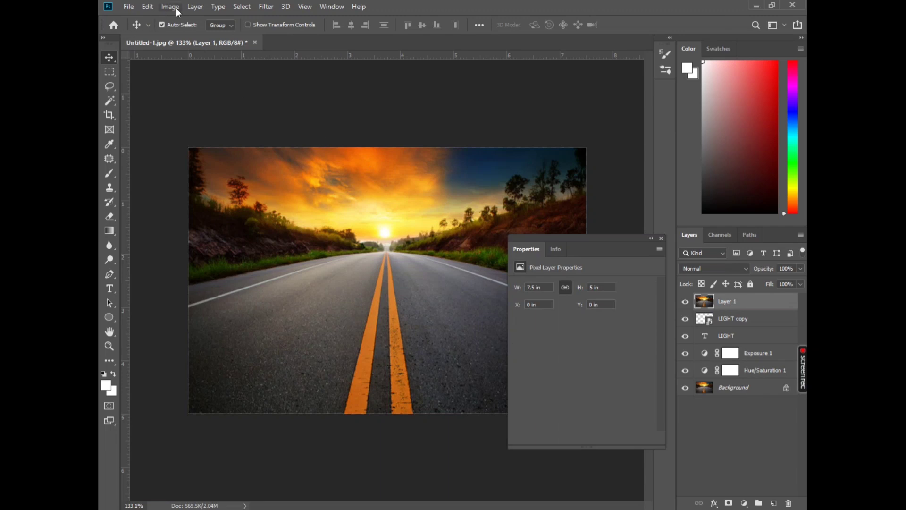
left_click(195, 7)
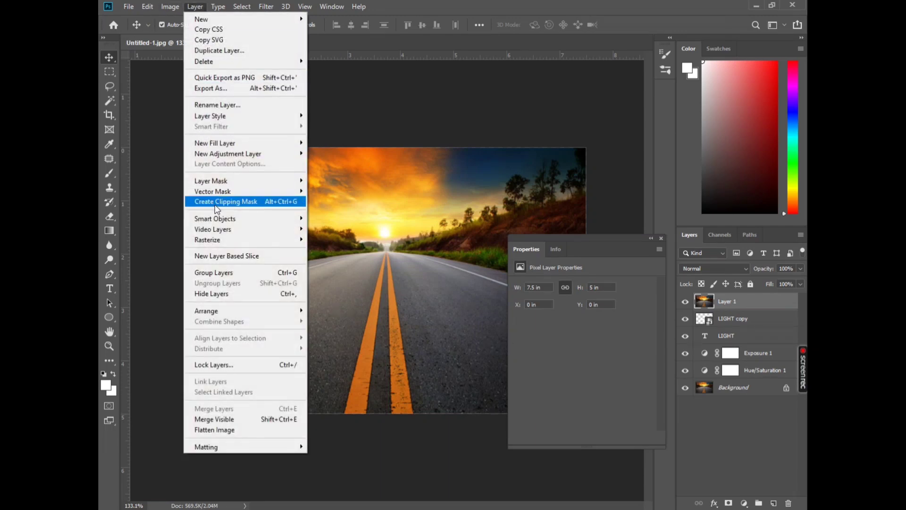
left_click(216, 202)
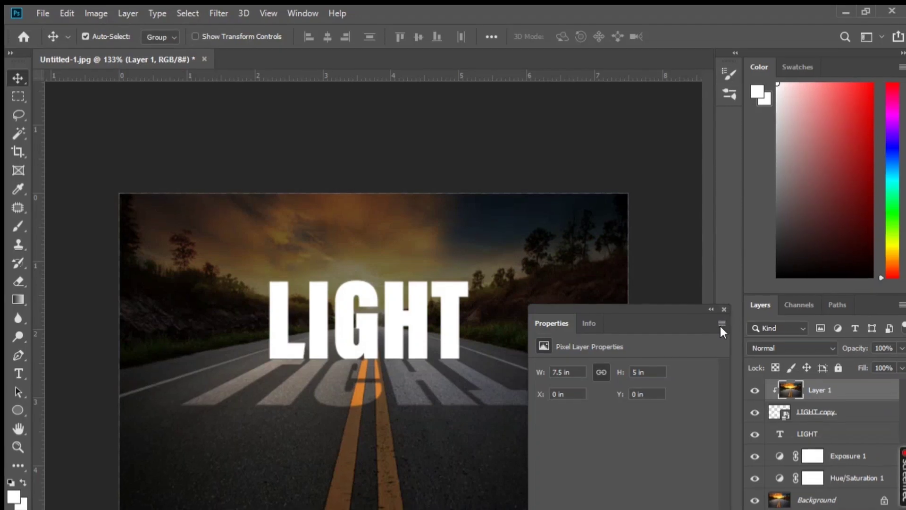
left_click(661, 238)
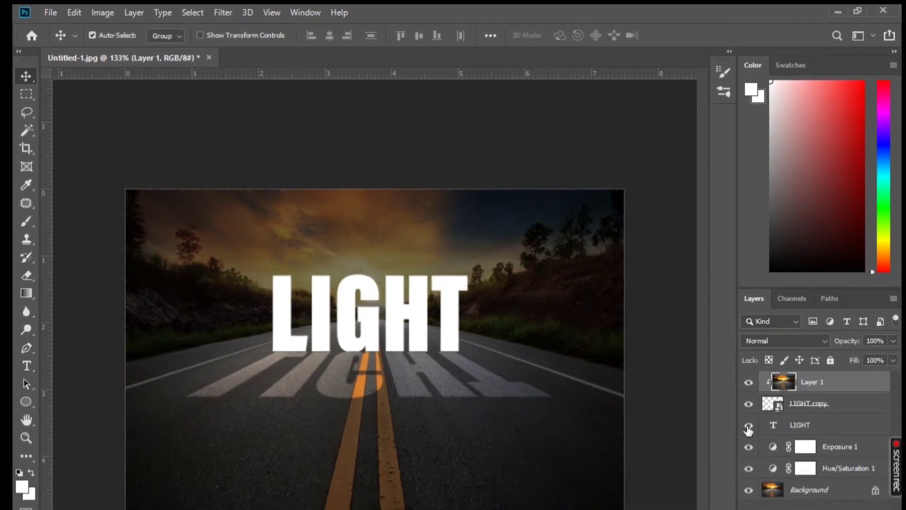
Hide the LIGHT copy layer and move it beneath the LIGHT text layer in the stack
left_click(749, 425)
left_click(749, 425)
left_click(749, 403)
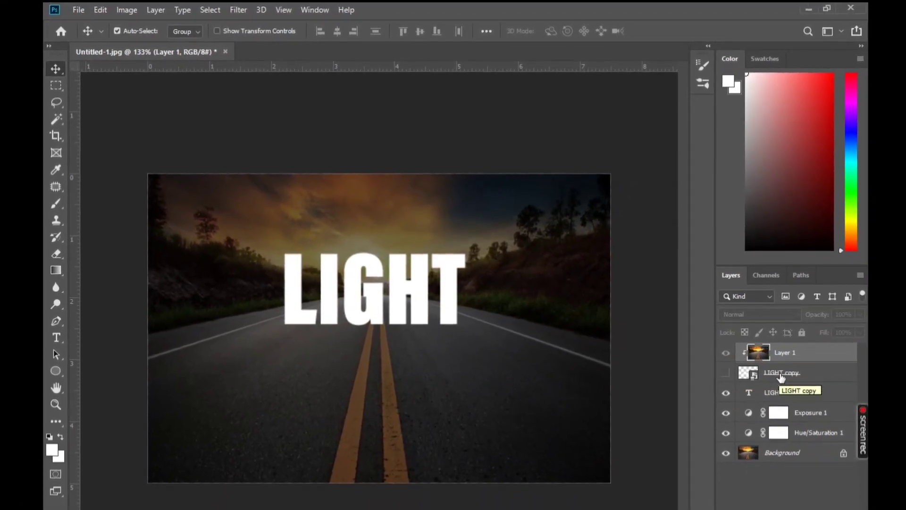
left_click_drag(781, 374, 781, 387)
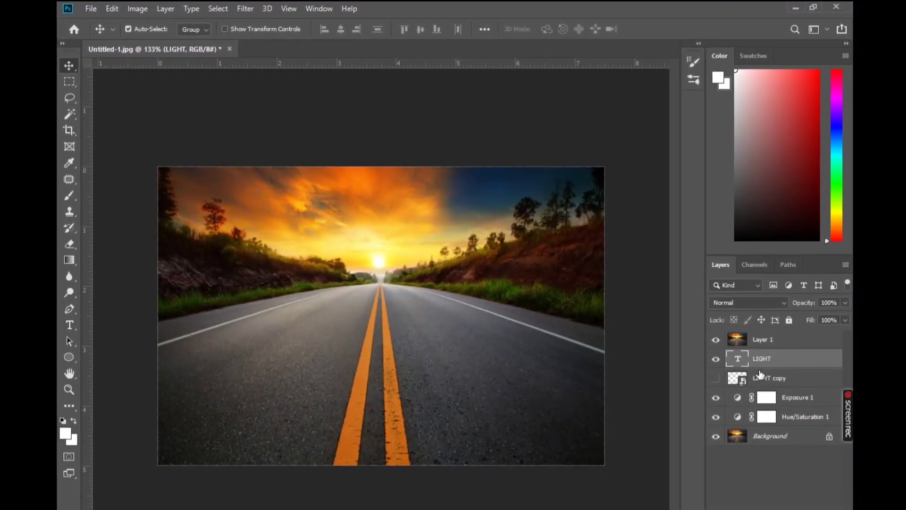
Convert the LIGHT text layer to a smart object
right_click(761, 364)
left_click(661, 156)
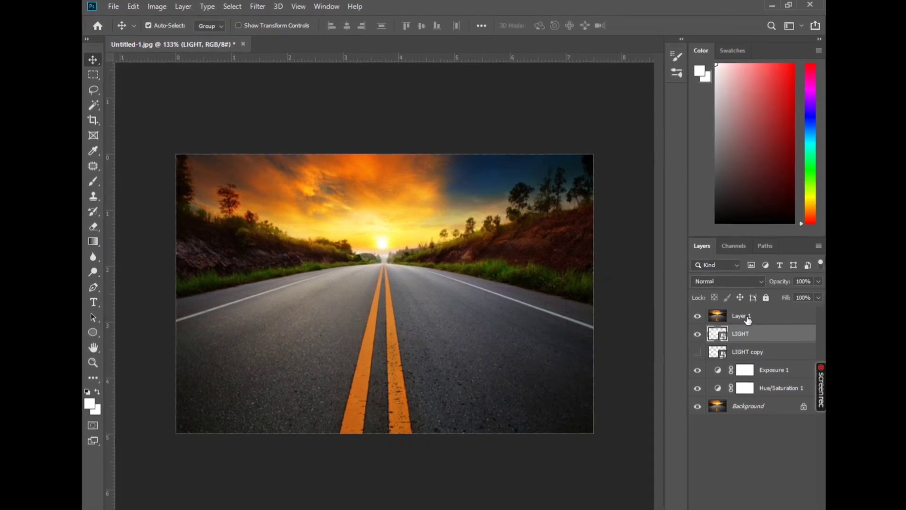
left_click(157, 6)
mouse_move(183, 6)
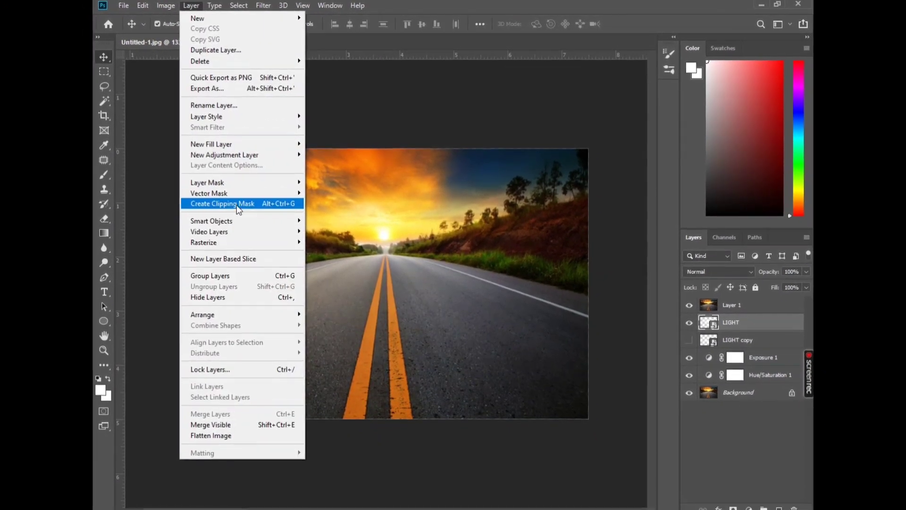
left_click(238, 205)
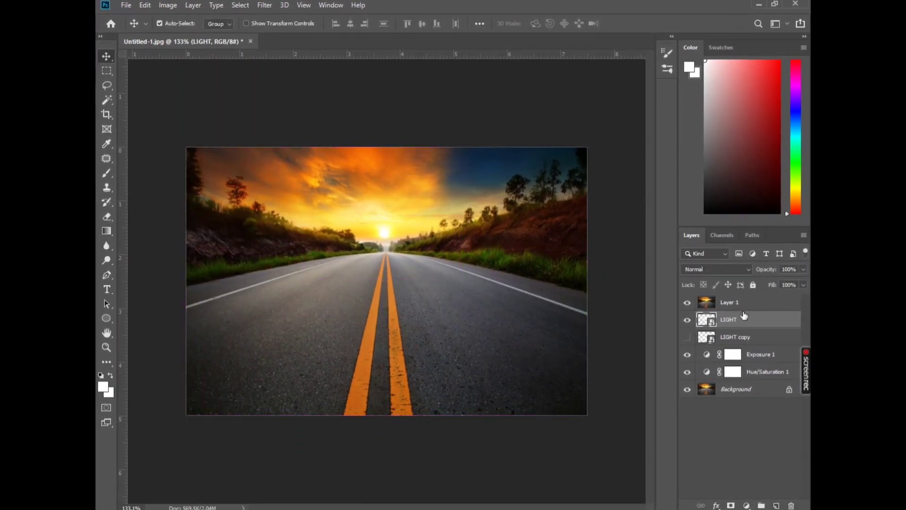
Clip Layer 1 to the LIGHT layer so the bright photo fills the letters, and select the LIGHT layer
left_click(736, 302)
left_click(193, 5)
left_click(268, 200)
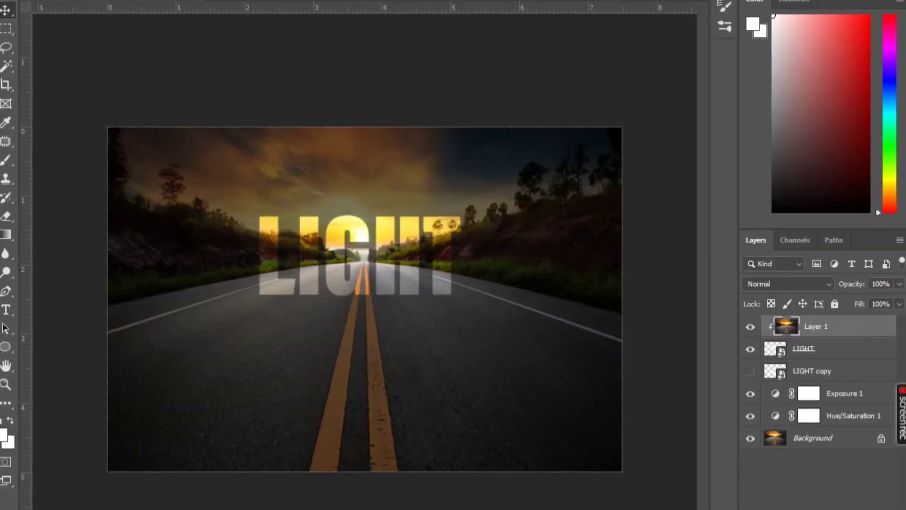
left_click(834, 350)
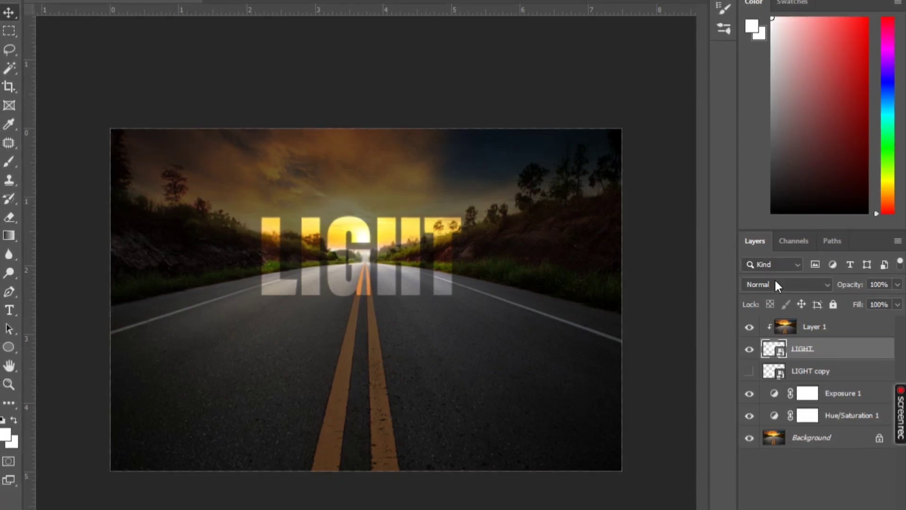
Add a 1 px yellow Stroke effect to the LIGHT layer with Center position, Normal blend mode and 100% opacity
left_click(781, 509)
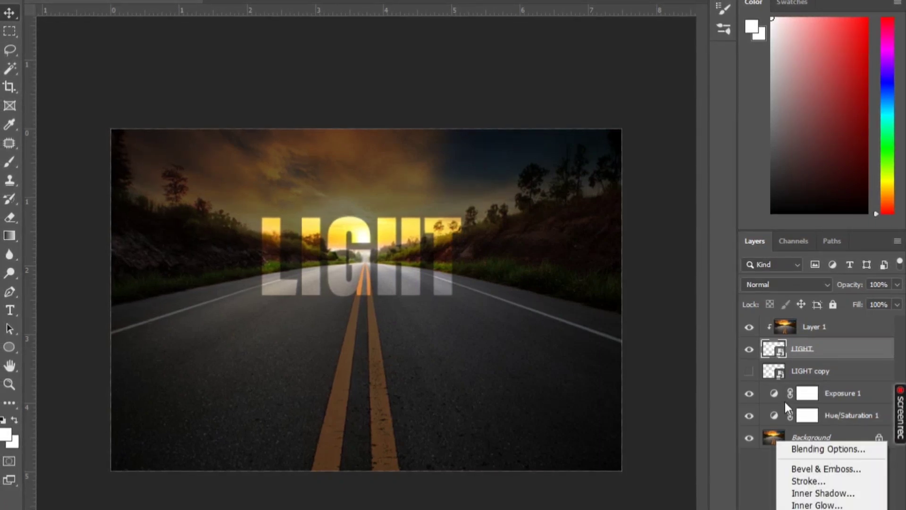
left_click(809, 484)
left_click_drag(448, 93, 635, 75)
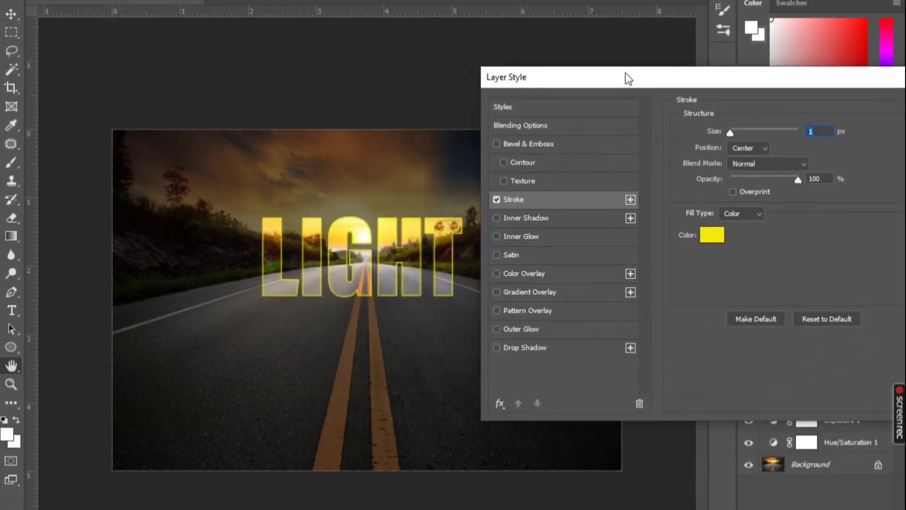
left_click(593, 200)
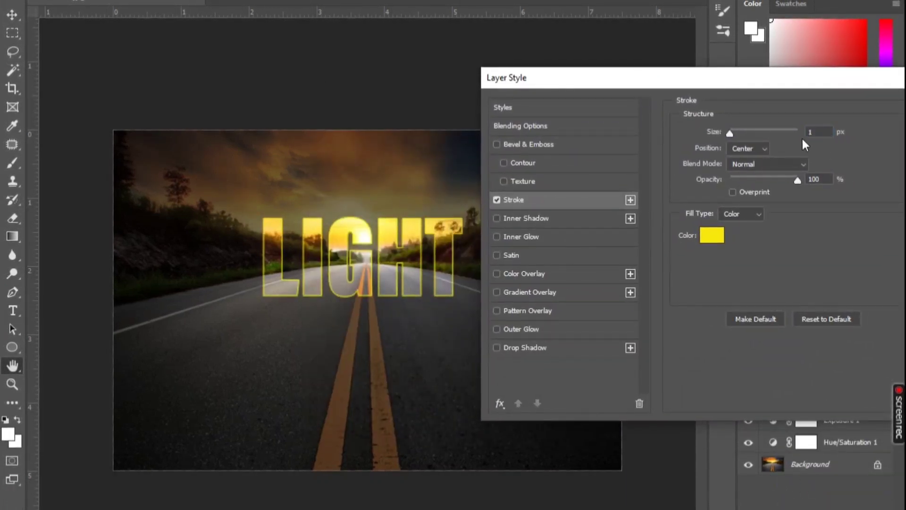
left_click(760, 149)
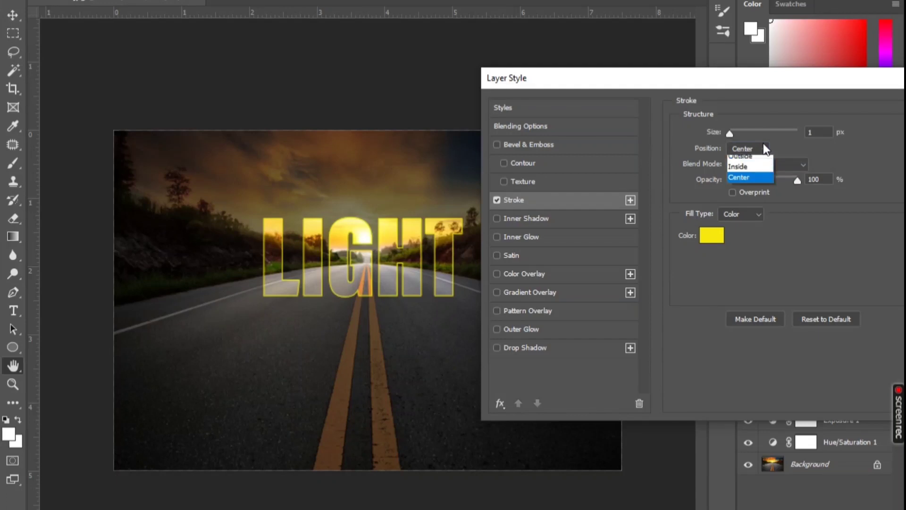
left_click(748, 182)
left_click_drag(796, 181, 843, 180)
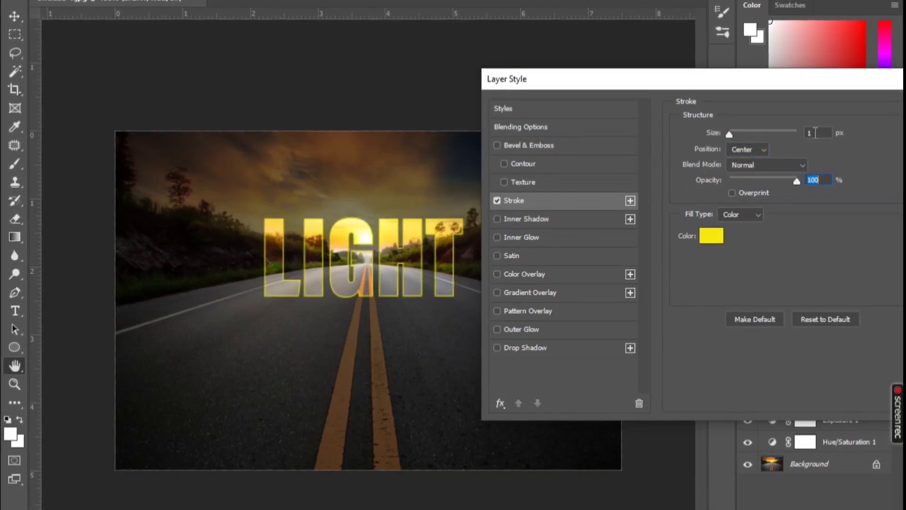
Try to set the stroke size to 0 px
left_click_drag(816, 133, 786, 132)
type("0")
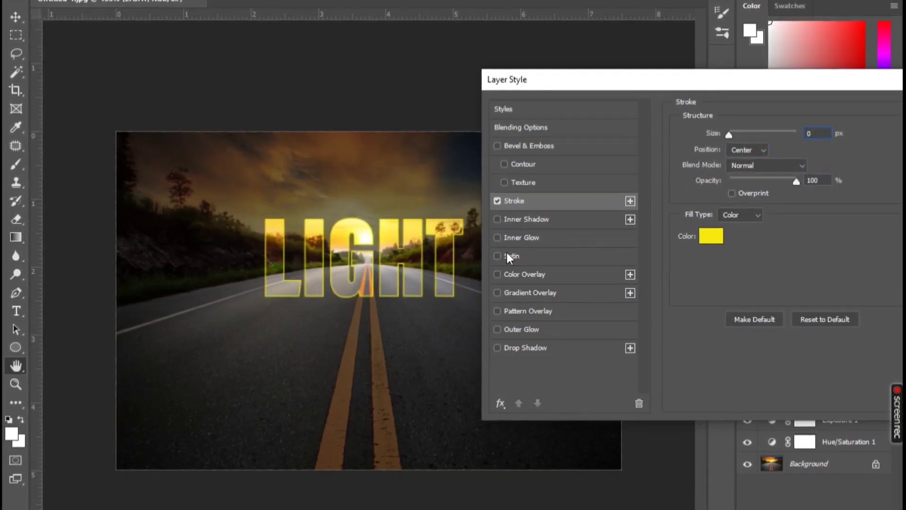
left_click(505, 328)
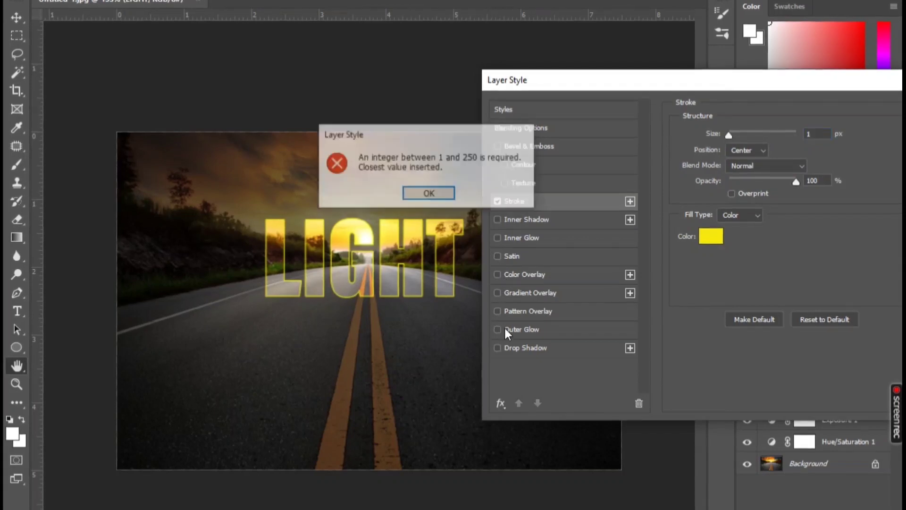
left_click(419, 193)
Add a yellow Outer Glow to the LIGHT layer with Overlay blend mode, 100% opacity, Softer technique and 250 px size
left_click(552, 330)
left_click(762, 136)
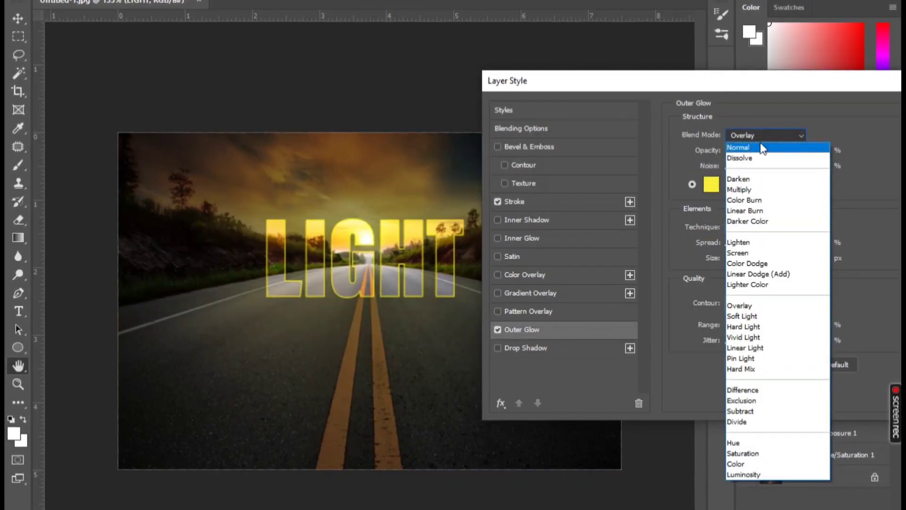
left_click(745, 305)
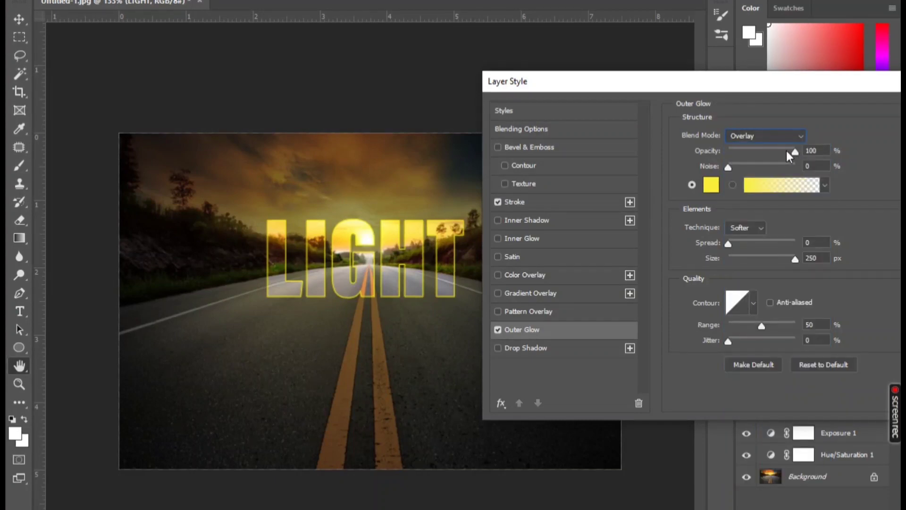
mouse_move(794, 153)
left_mouse_down()
mouse_move(766, 151)
mouse_move(809, 153)
left_mouse_up()
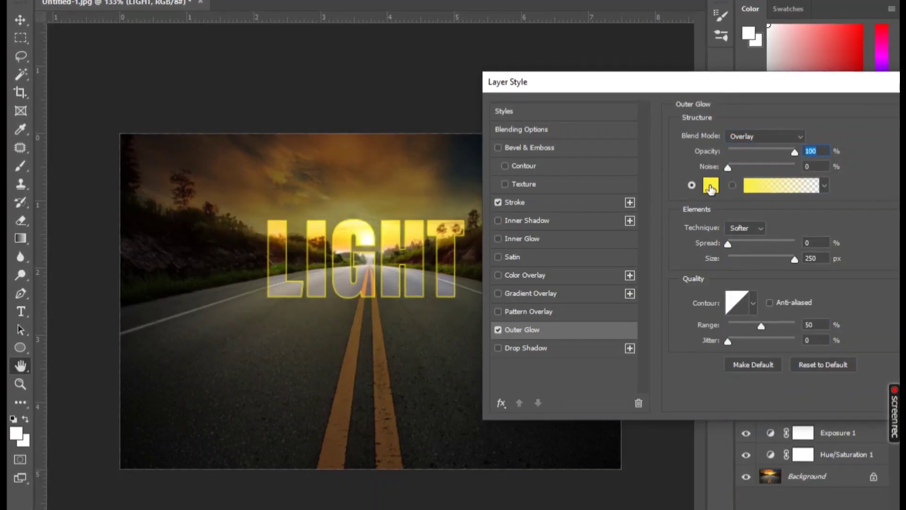
left_click(711, 187)
left_click(705, 96)
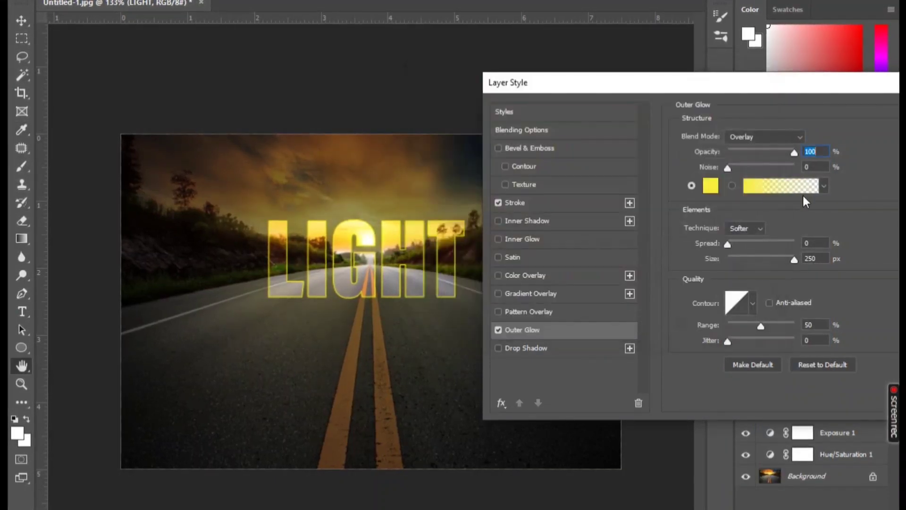
left_click(745, 228)
left_click(740, 229)
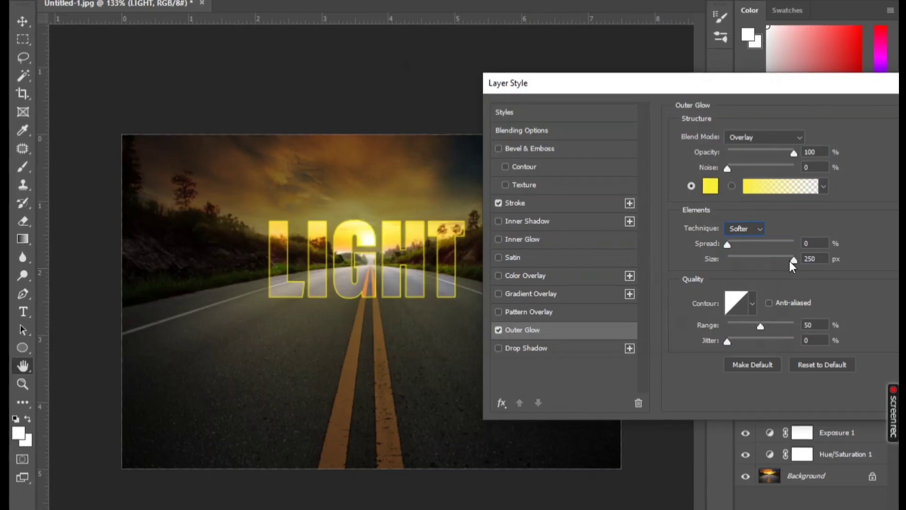
mouse_move(790, 261)
left_mouse_down()
mouse_move(744, 259)
mouse_move(805, 259)
left_mouse_up()
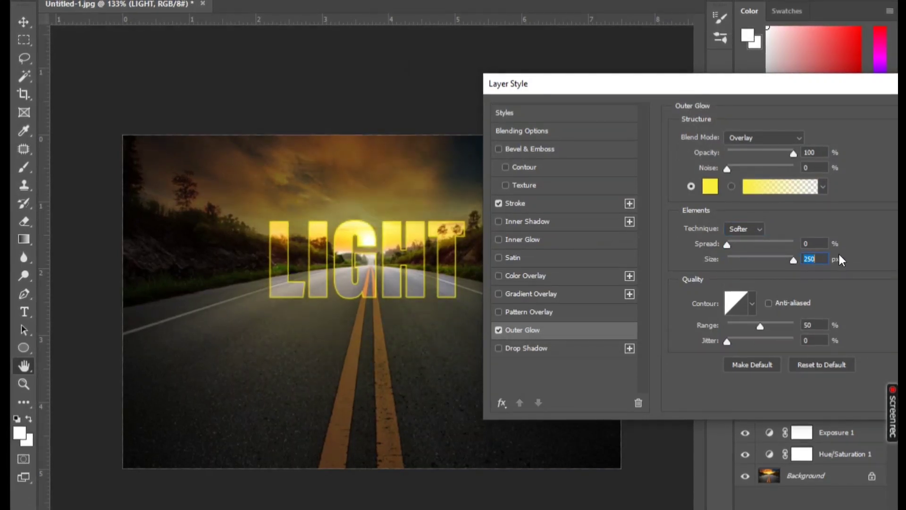
Add a yellow Inner Glow with Overlay blend mode, 100% opacity and 250 px size, and apply the layer style
left_click(499, 240)
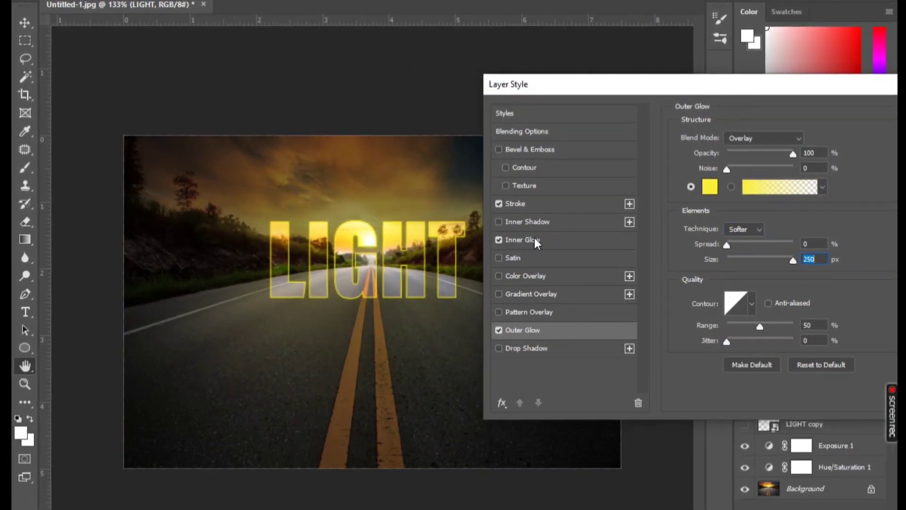
left_click(536, 241)
left_click(761, 138)
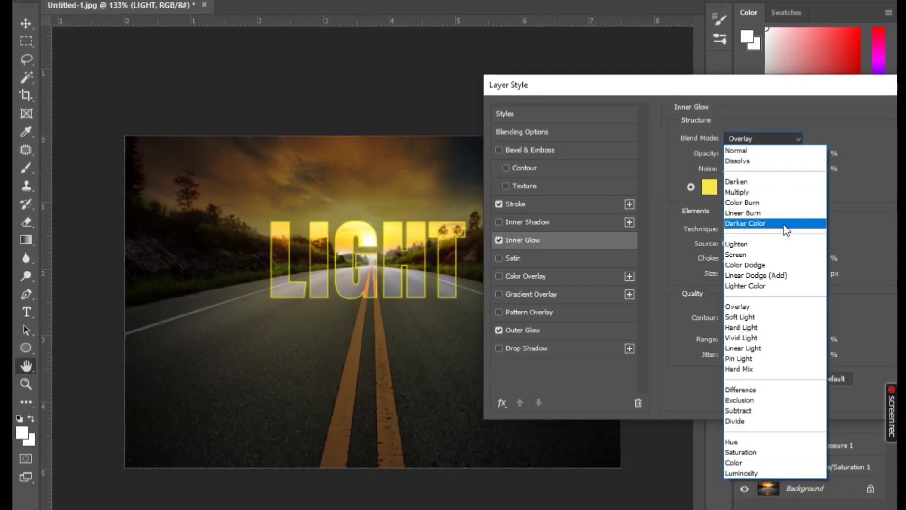
left_click(755, 307)
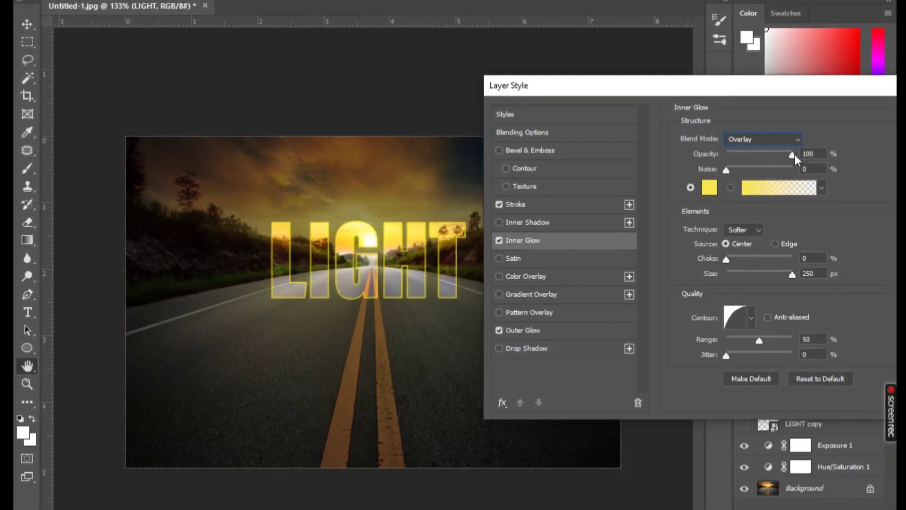
left_click(709, 187)
left_click(731, 98)
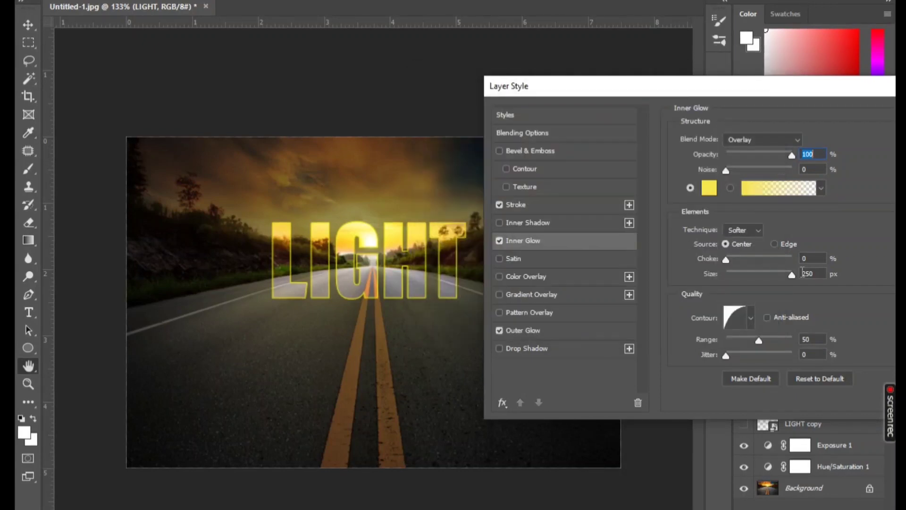
left_click_drag(791, 90, 639, 85)
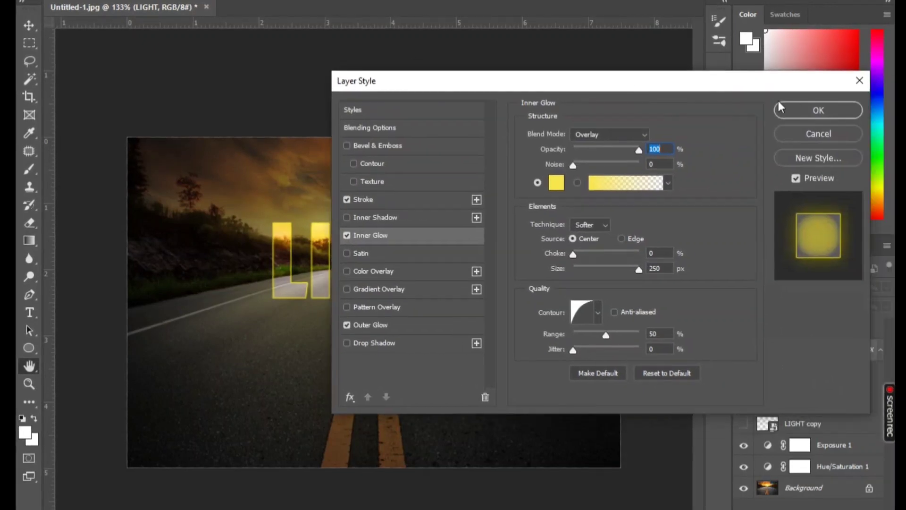
left_click(812, 112)
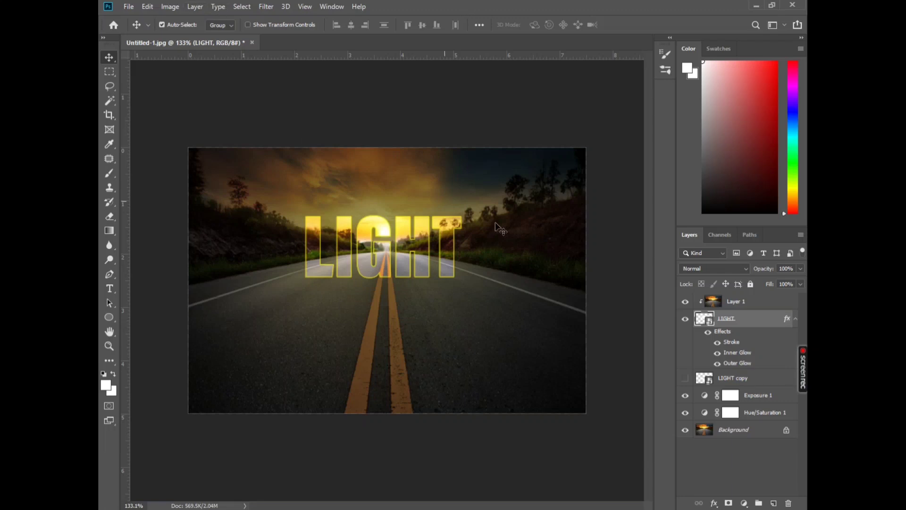
Show the LIGHT copy layer and select it
left_click(685, 379)
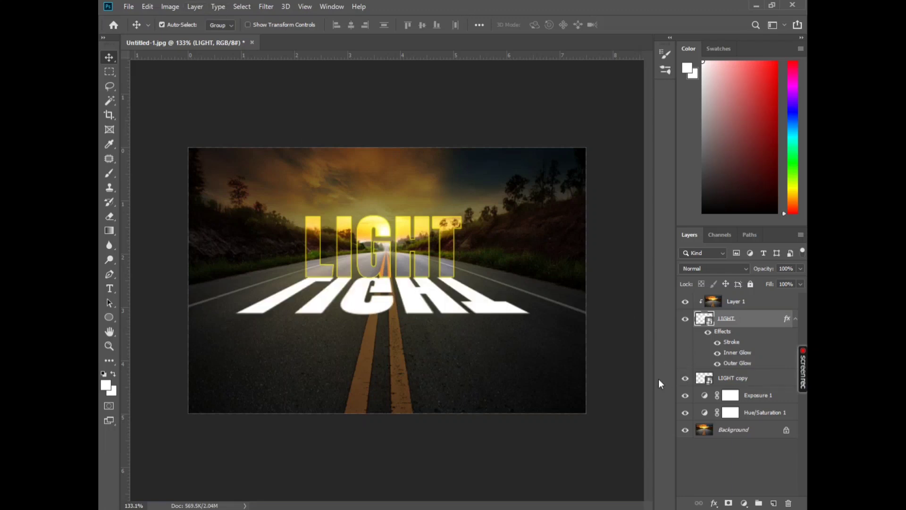
left_click(217, 7)
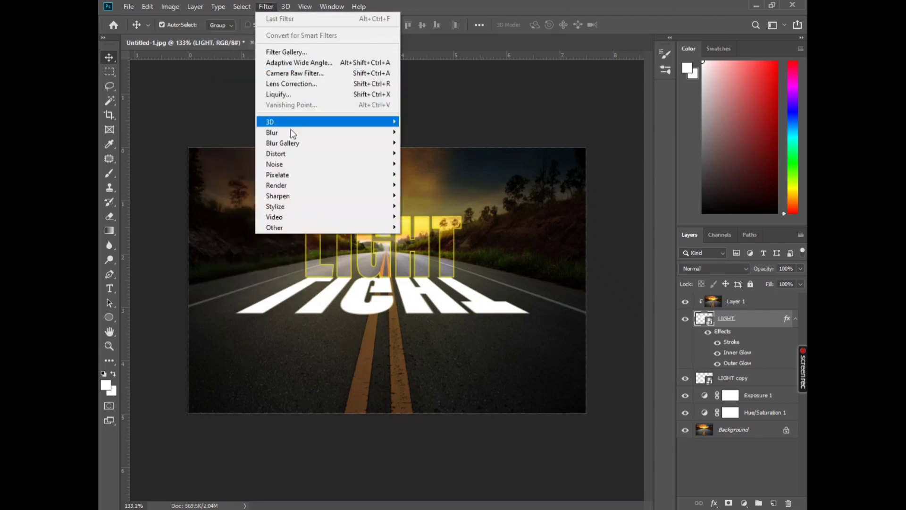
mouse_move(251, 13)
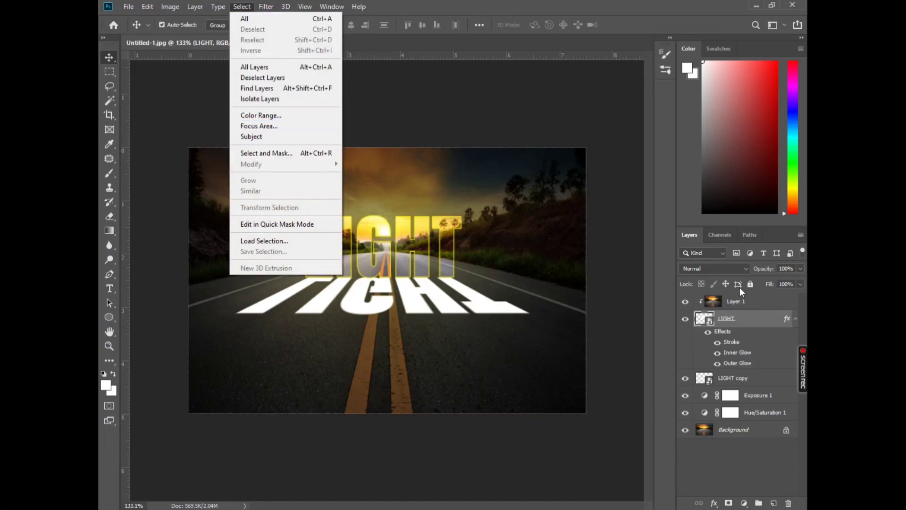
left_click(751, 378)
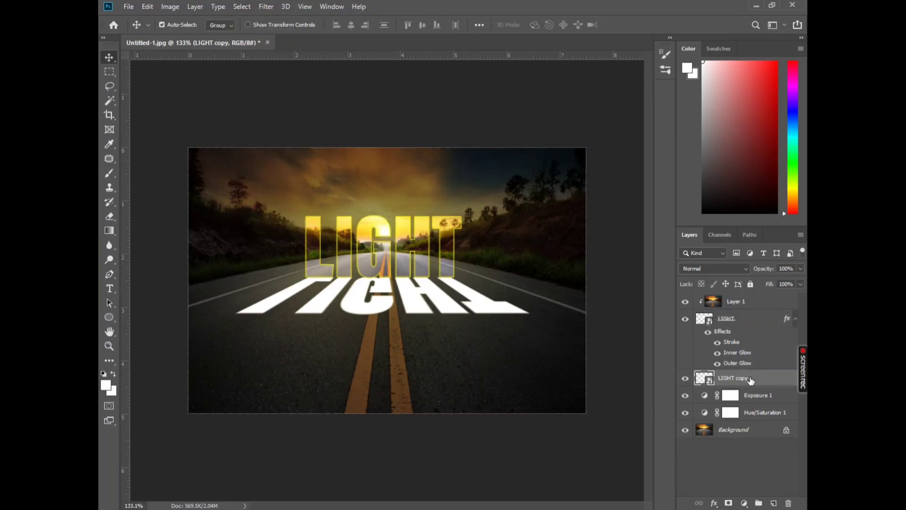
Rasterize the LIGHT copy layer
left_click(218, 6)
mouse_move(242, 7)
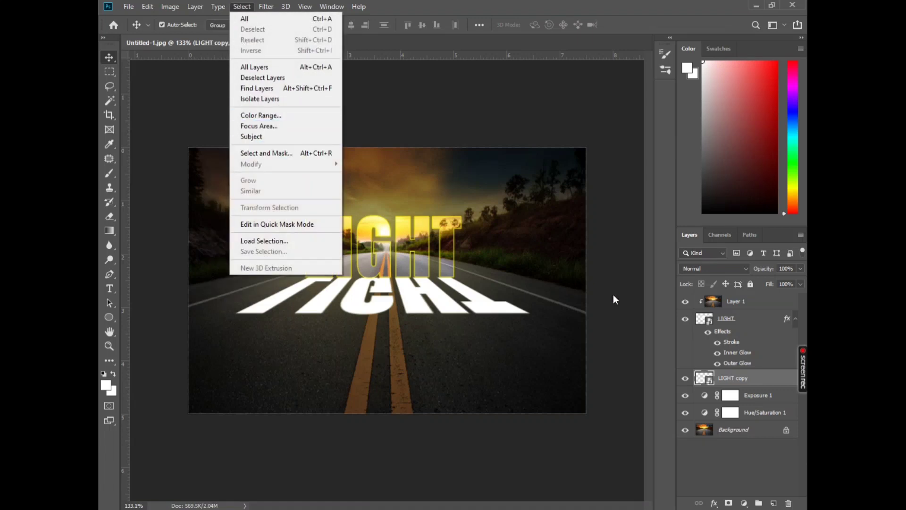
left_click(700, 379)
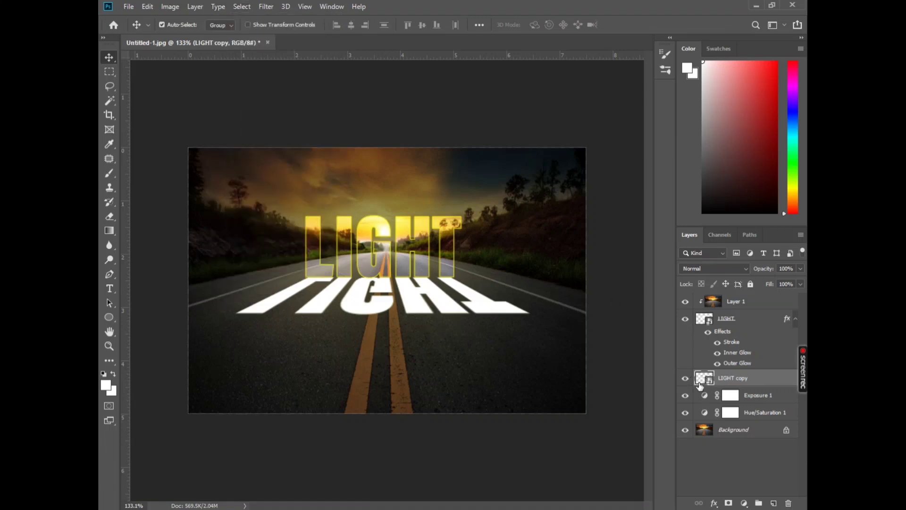
right_click(735, 385)
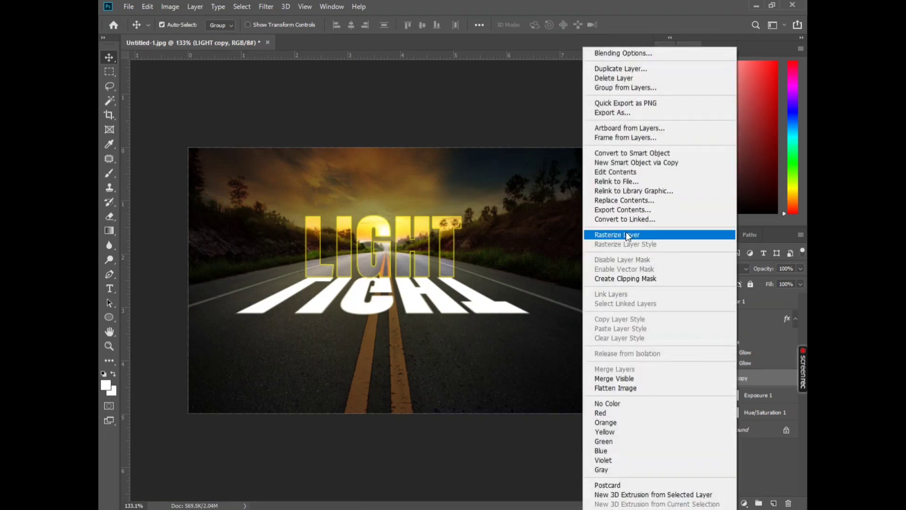
left_click(628, 234)
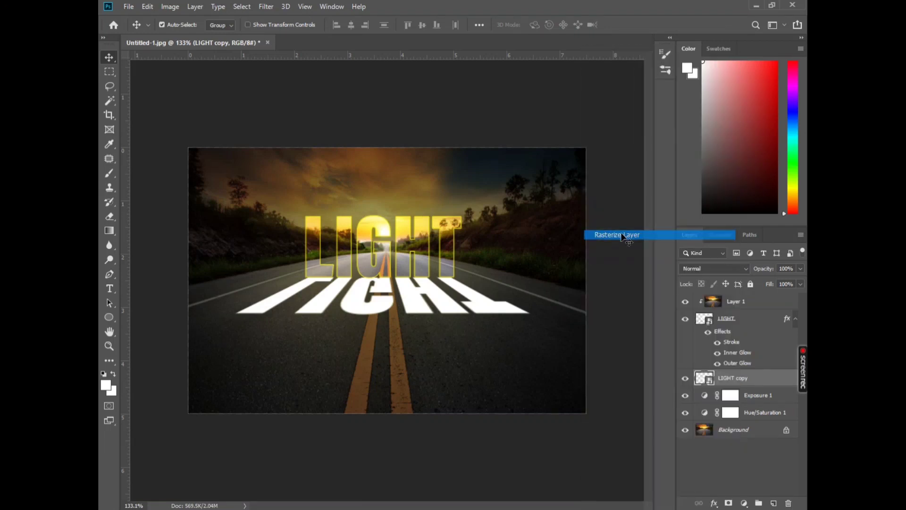
Apply a Gaussian Blur with a radius of 1 pixel to the LIGHT copy layer
left_click(265, 6)
mouse_move(244, 6)
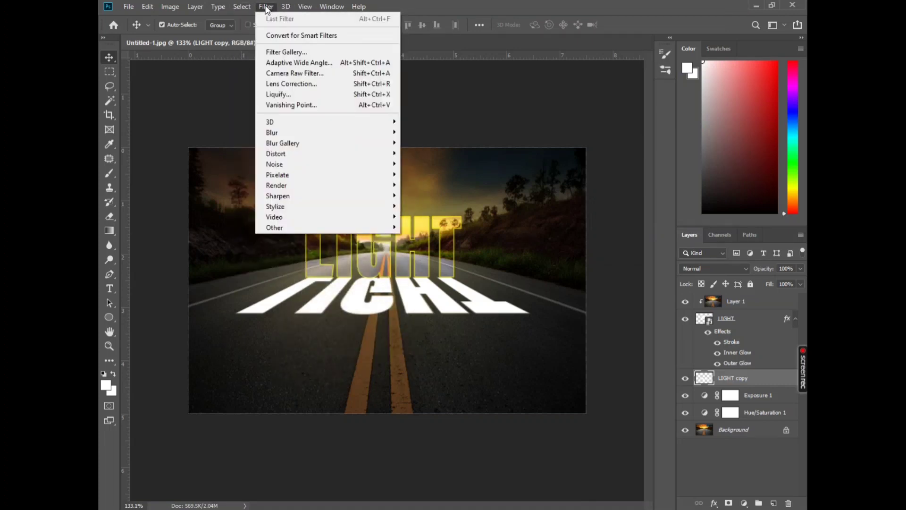
mouse_move(312, 143)
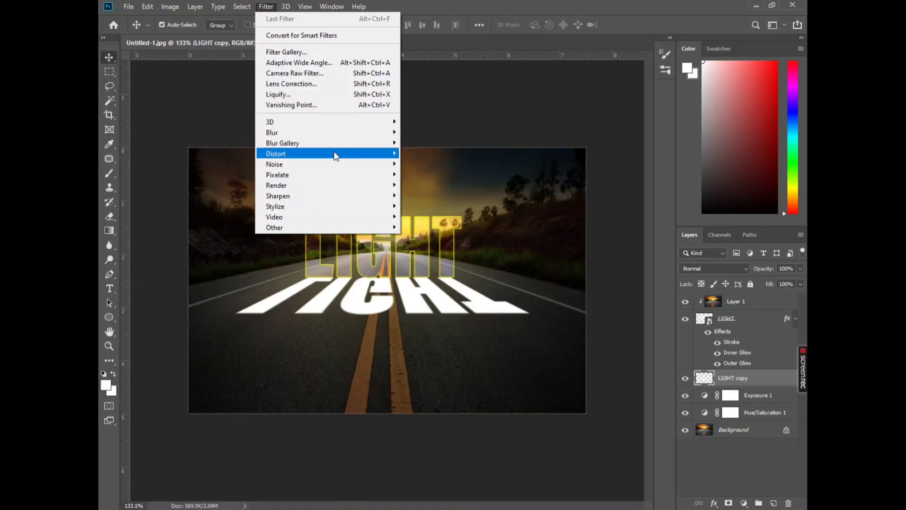
mouse_move(344, 134)
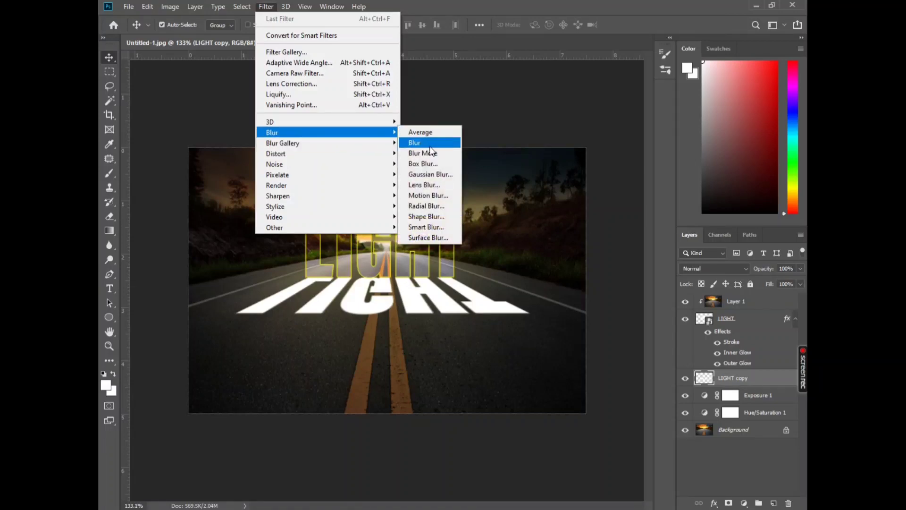
left_click(429, 175)
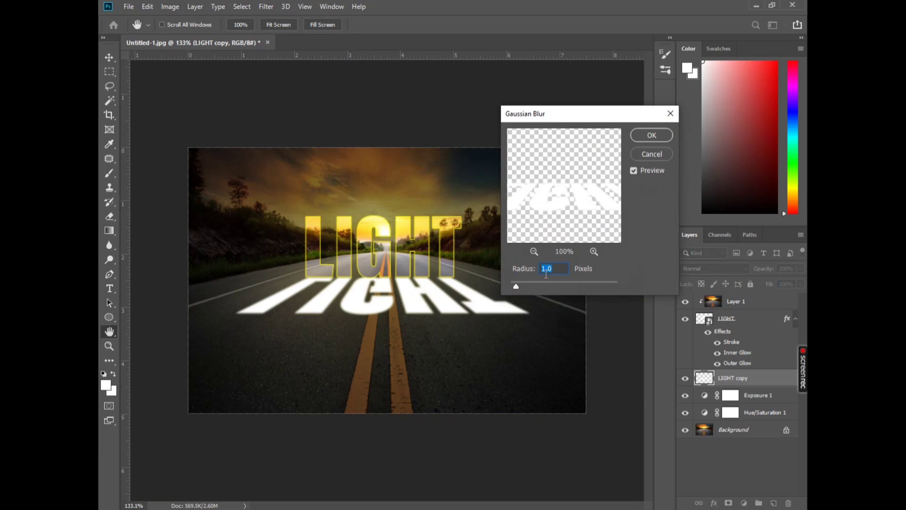
type("2")
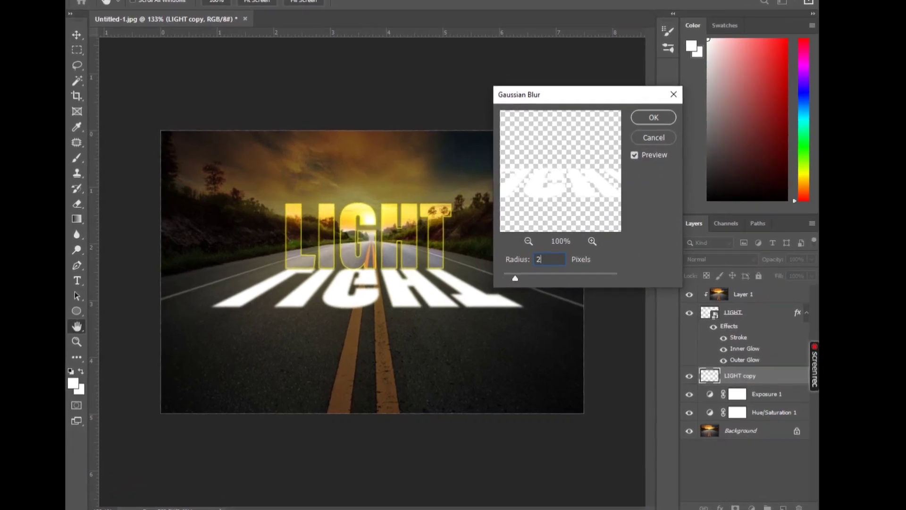
type("1")
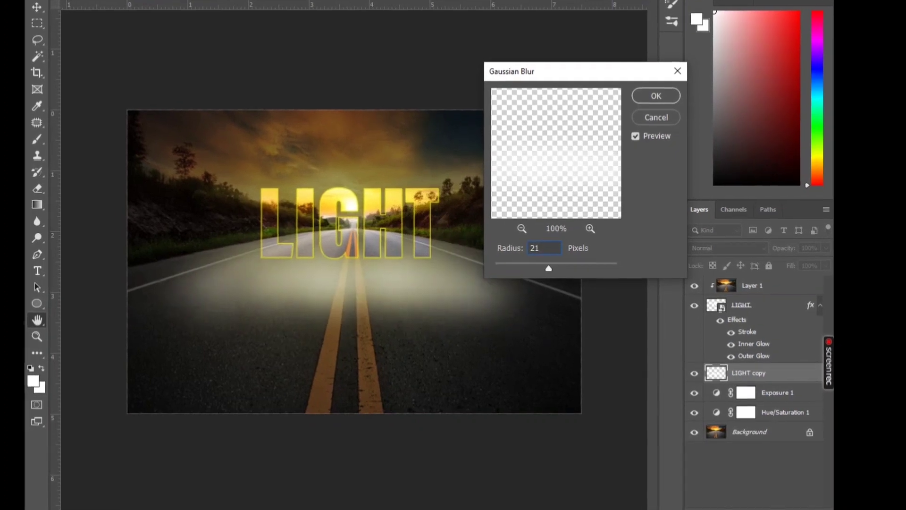
key("BackSpace")
key("BackSpace")
type("1")
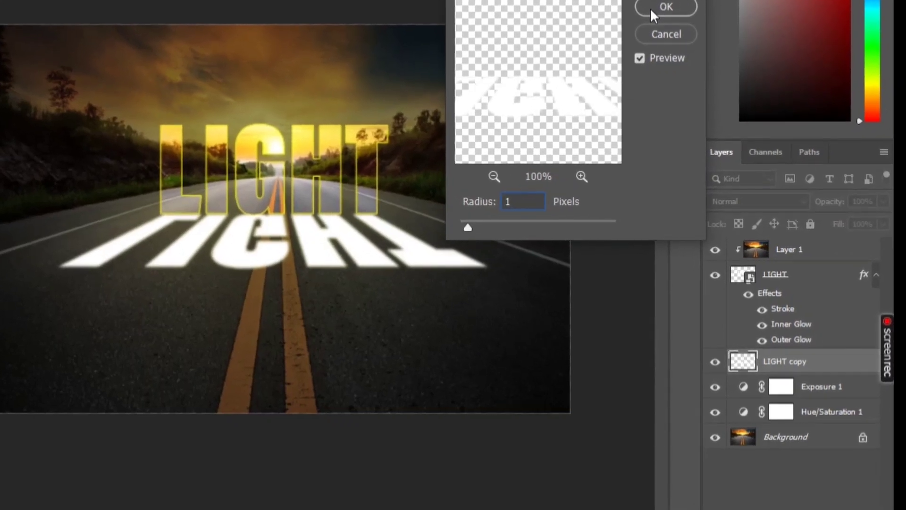
left_click(650, 7)
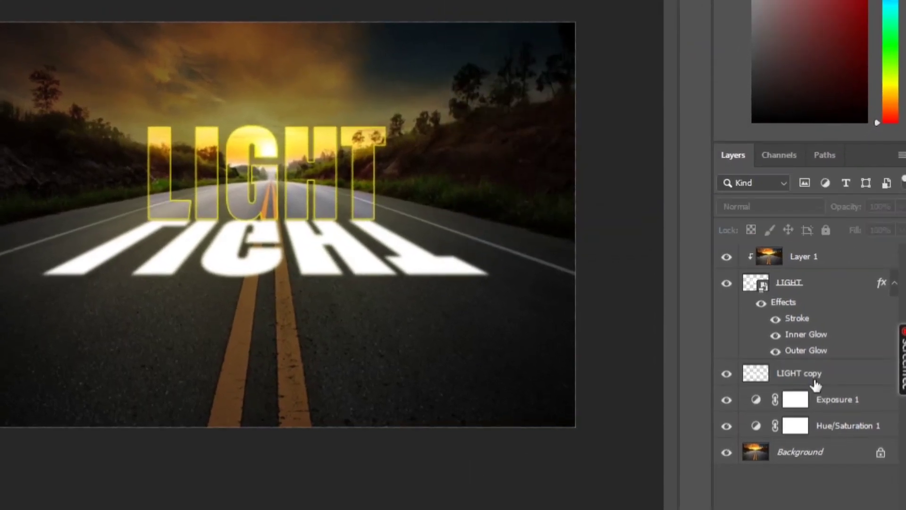
Duplicate the LIGHT copy layer and add a white layer mask to the duplicate
left_click(830, 380)
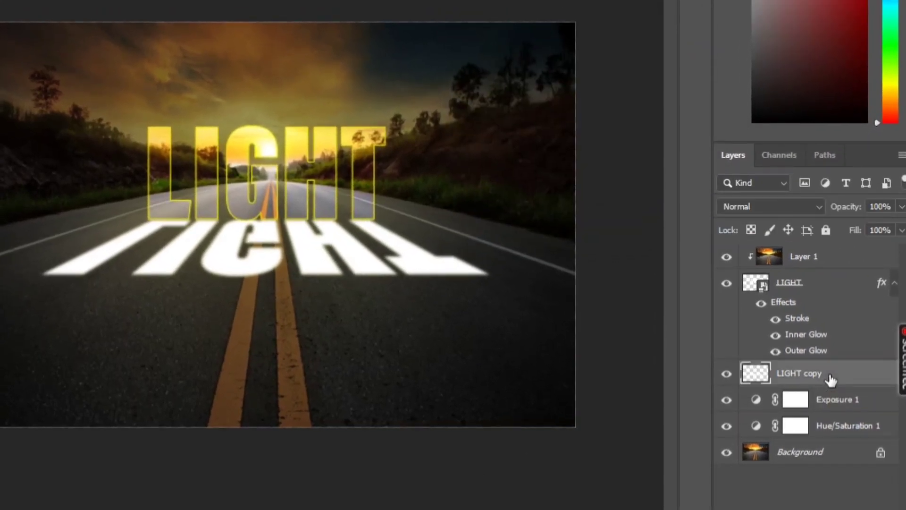
key("ctrl+j")
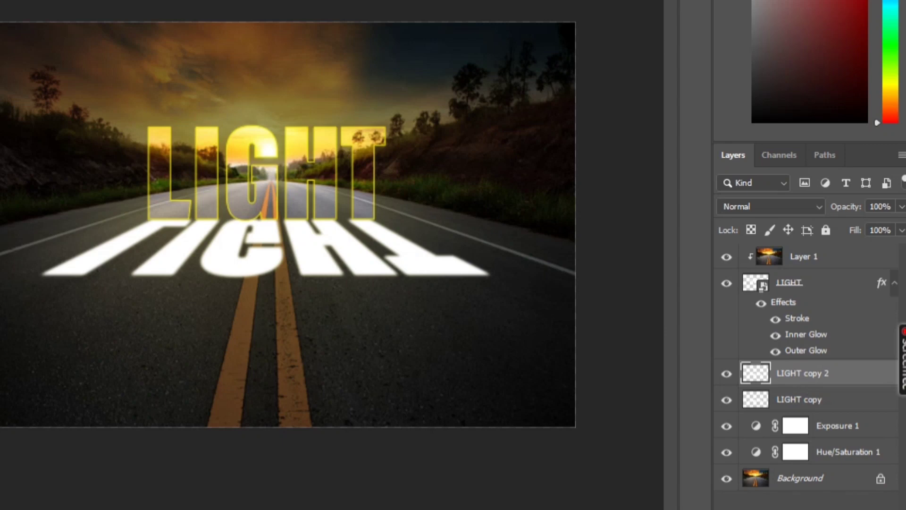
left_click(792, 509)
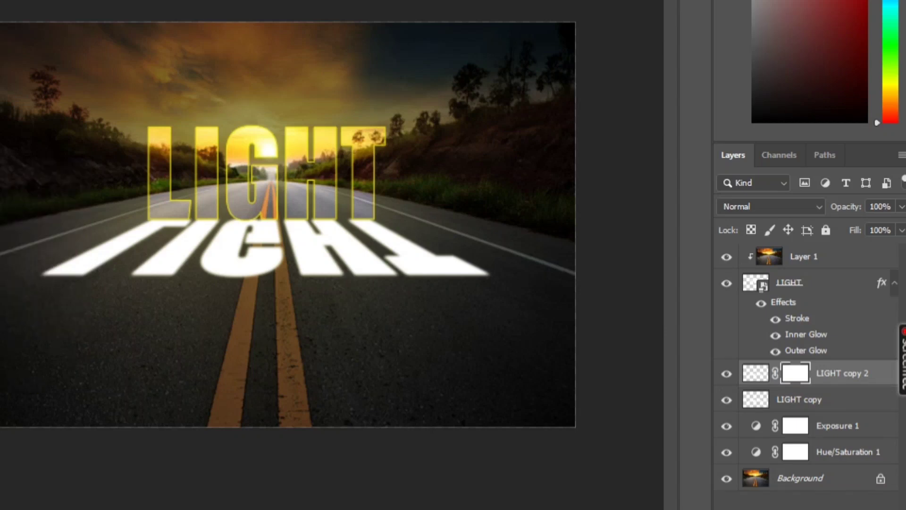
Set the gradient to the black Foreground to Transparent preset
left_click(0, 0)
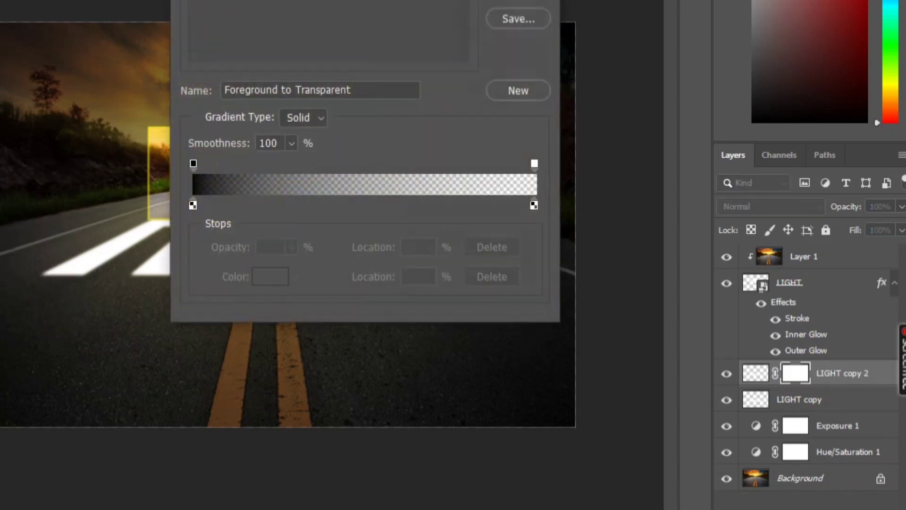
key("Return")
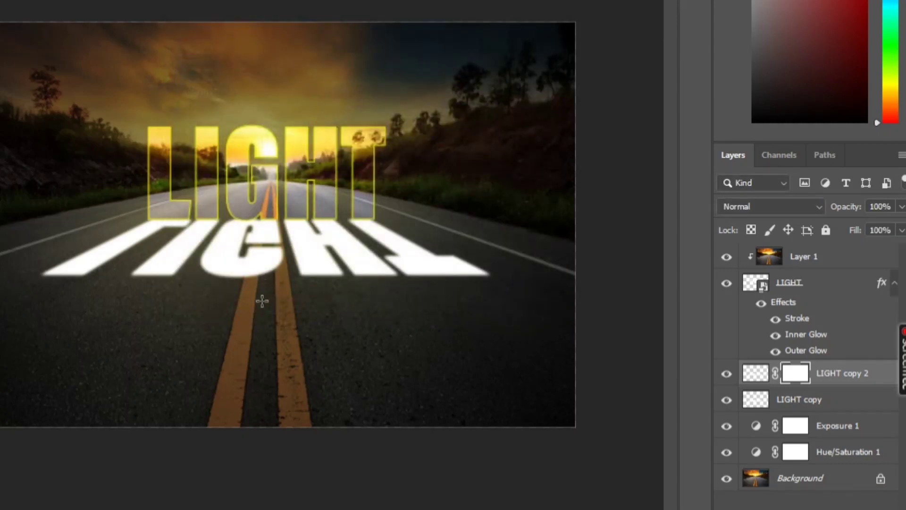
left_click_drag(262, 300, 265, 212)
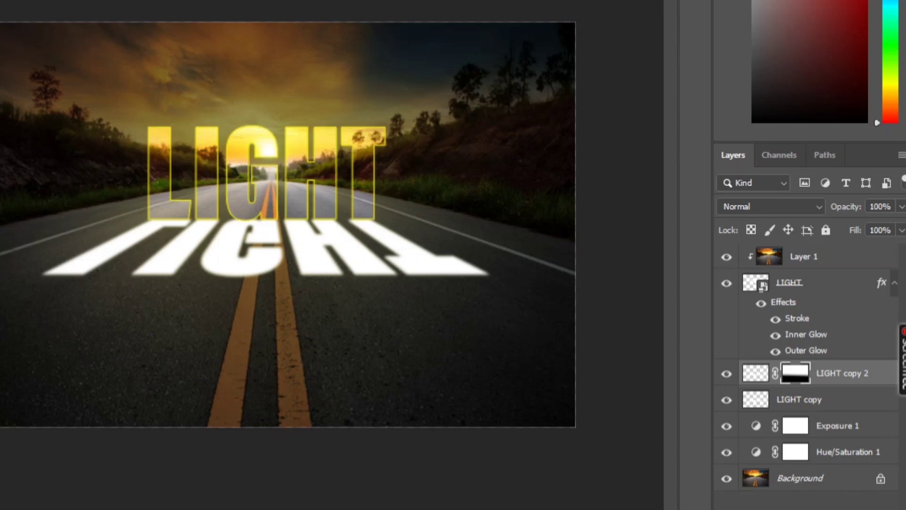
key("ctrl+z")
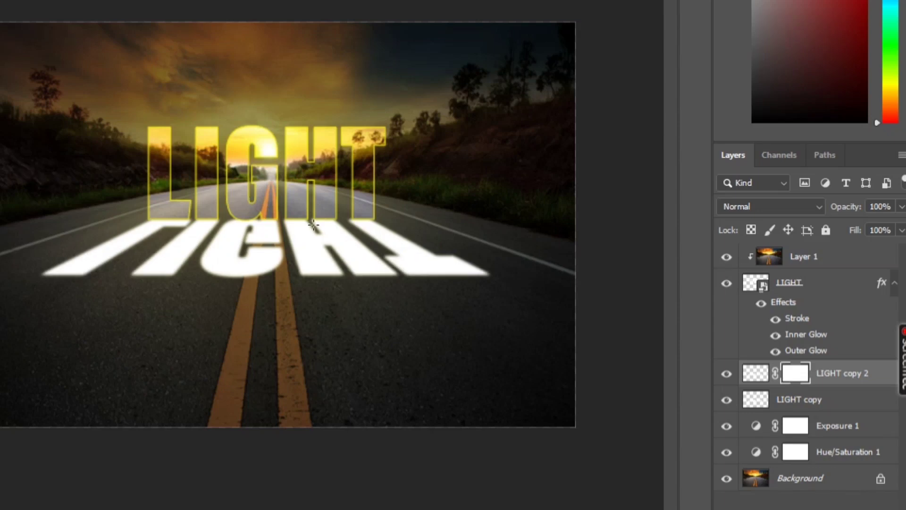
left_click_drag(280, 217, 283, 177)
key("ctrl+z")
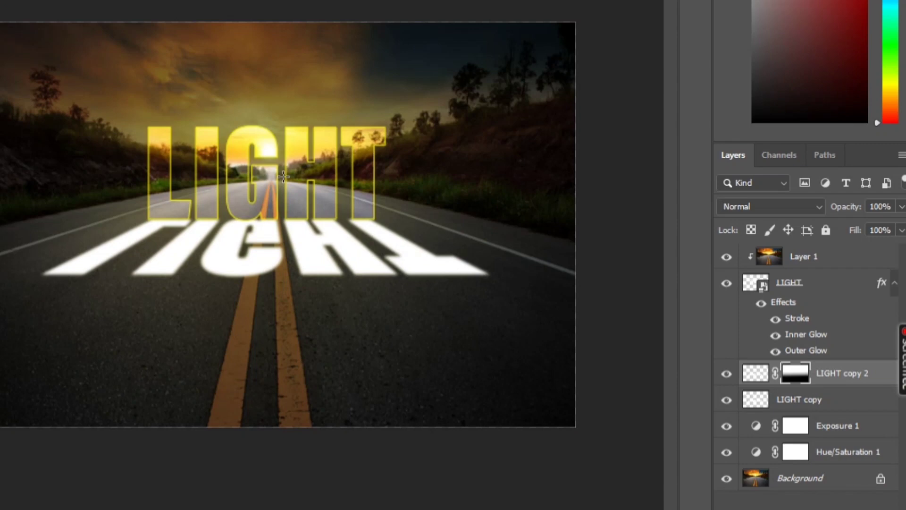
Fade the LIGHT copy 2 mask with a vertical gradient from the lower road up to the letters' base, and hide the LIGHT copy layer
left_click_drag(281, 365, 279, 201)
left_click(727, 401)
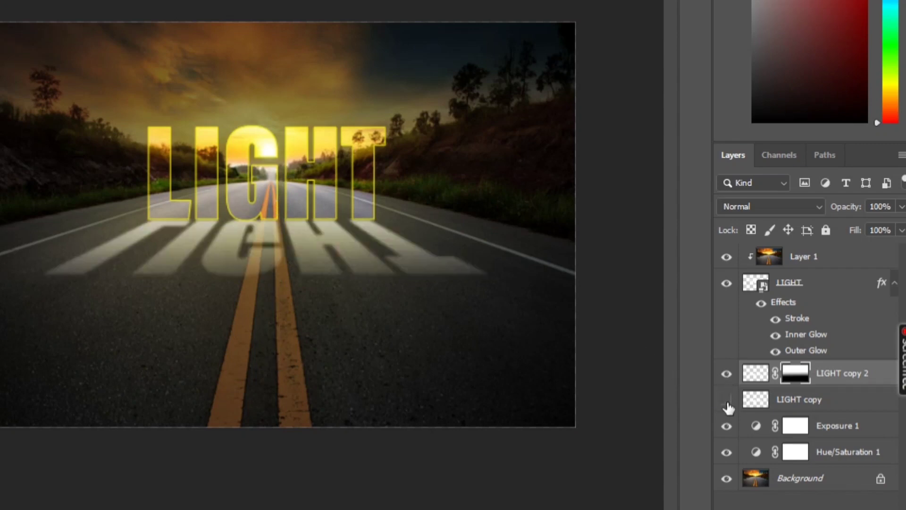
Free-transform the light cast image on the LIGHT copy 2 layer, working on the layer content rather than its mask, and apply the transformation
scroll(203, 258, "up", 2)
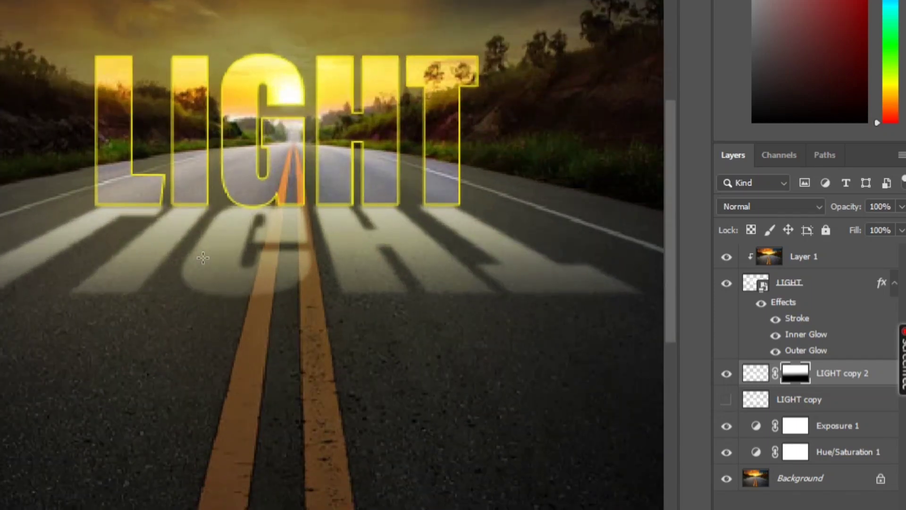
left_click(850, 377)
key("ctrl+t")
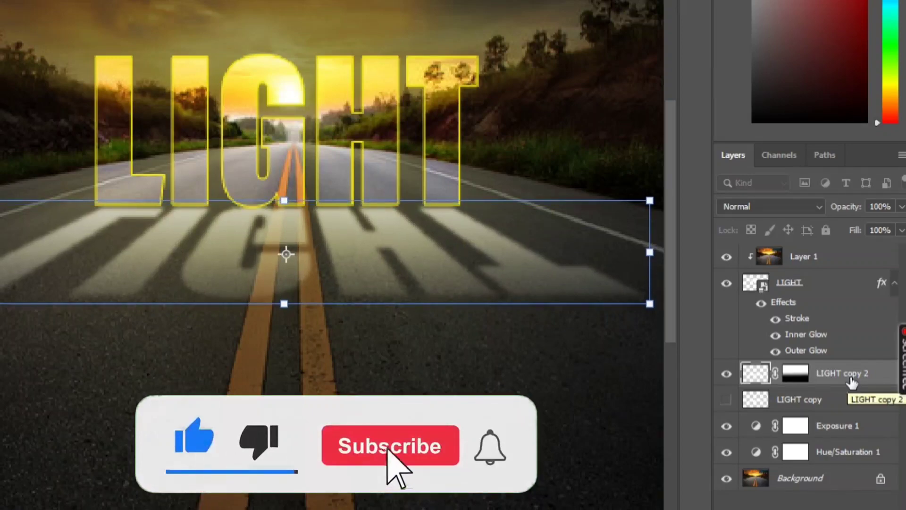
key("Return")
scroll(274, 344, "down", 4)
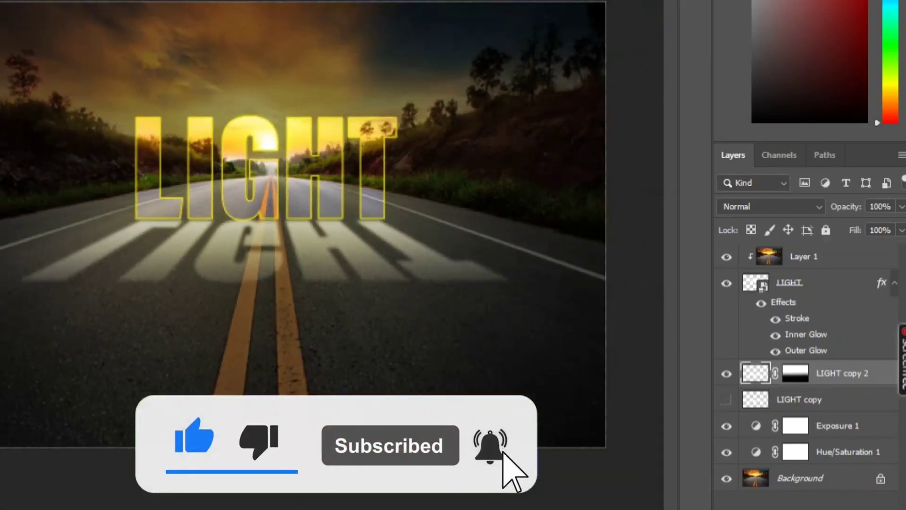